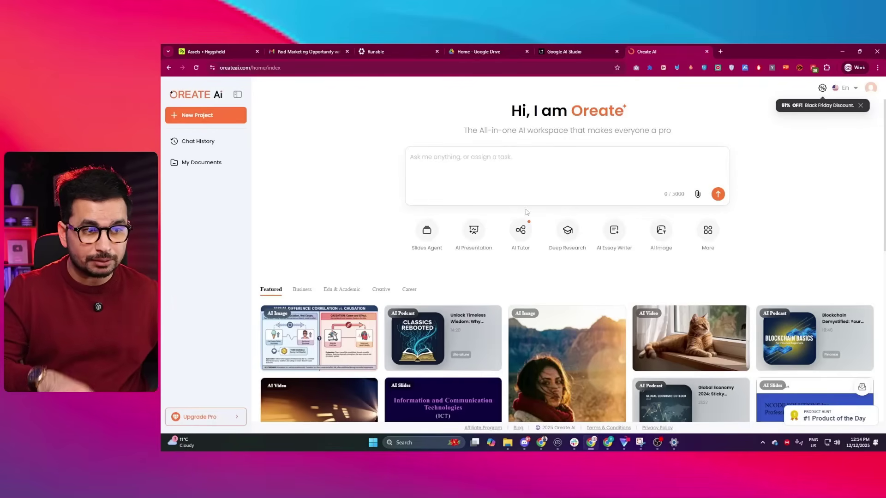
scroll(526, 222, down, 3)
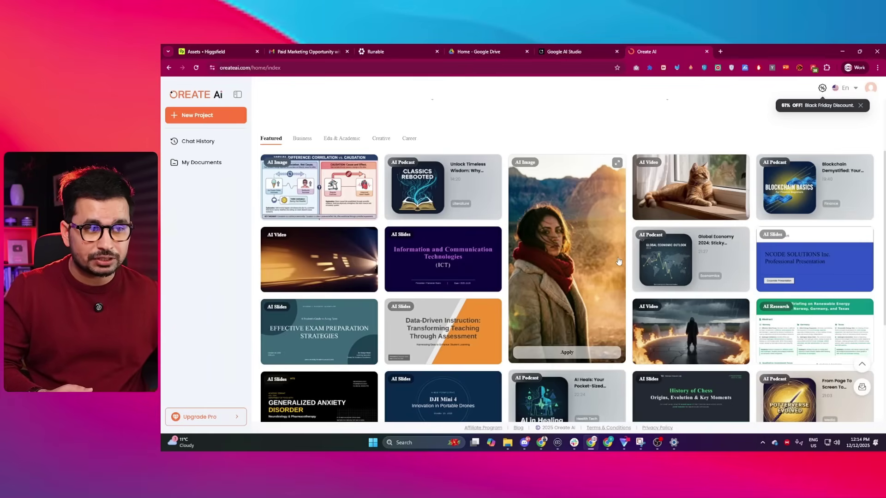
scroll(618, 262, up, 1)
Filter the home page template examples to the Business category.
click(301, 176)
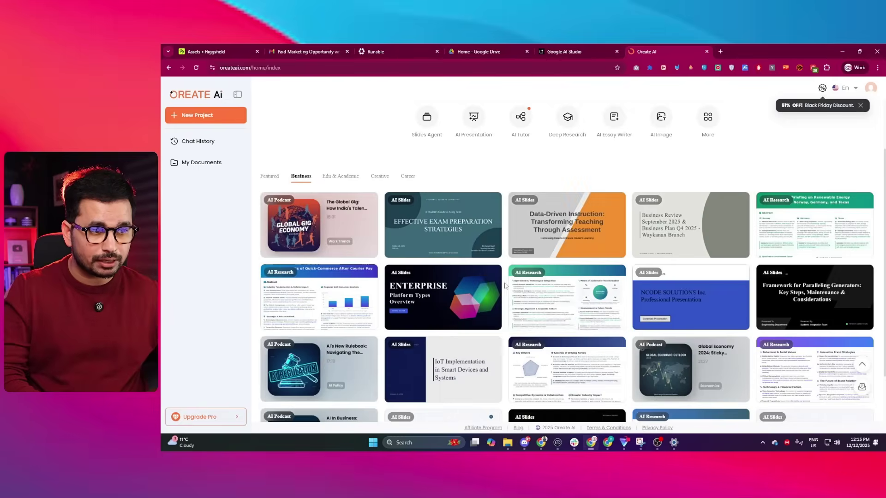
scroll(532, 298, down, 2)
scroll(562, 309, down, 1)
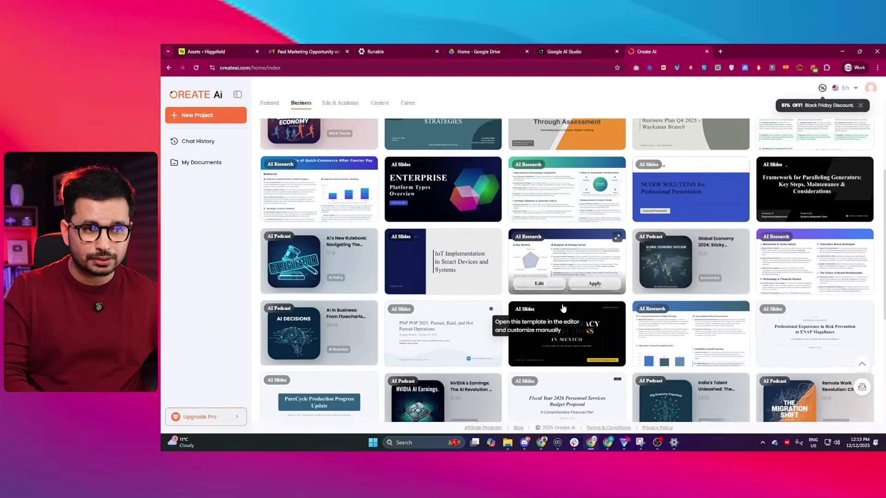
scroll(562, 309, down, 1)
scroll(574, 298, up, 2)
scroll(588, 284, up, 2)
scroll(597, 278, up, 1)
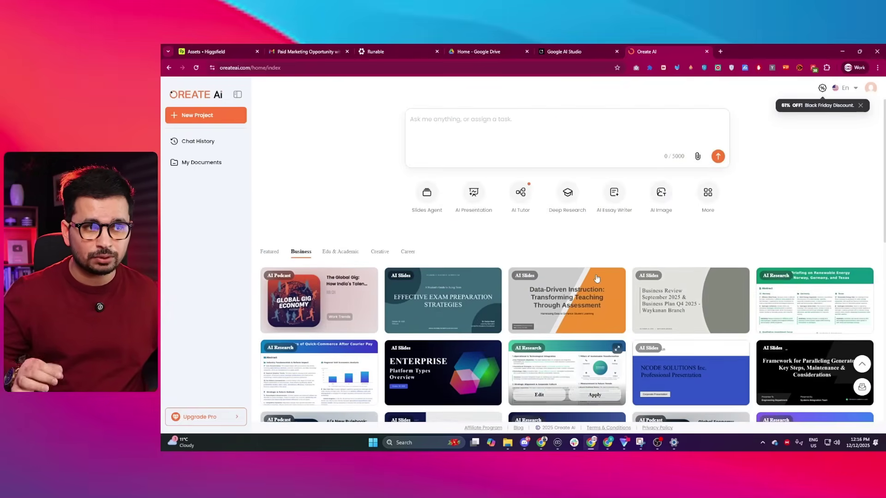
scroll(596, 278, up, 1)
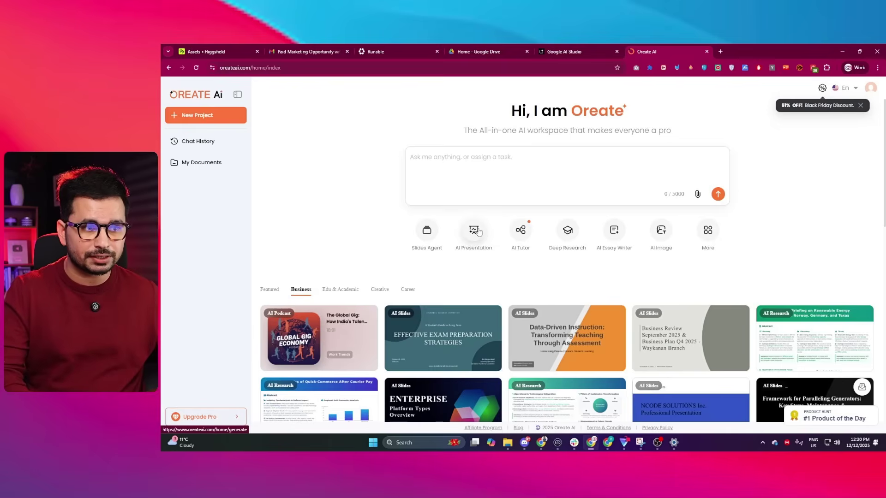
In the AI Presentation Maker, request 10–15 slides on 'AI and big data'.
click(474, 234)
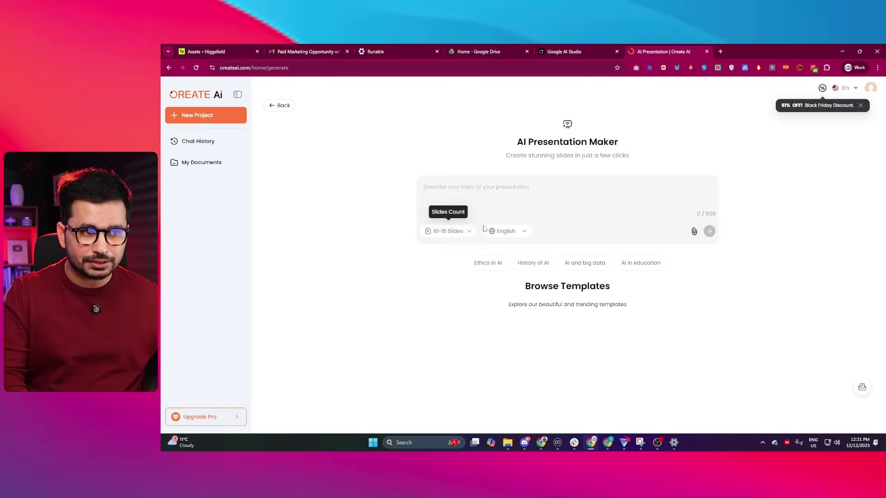
click(443, 234)
scroll(455, 291, down, 1)
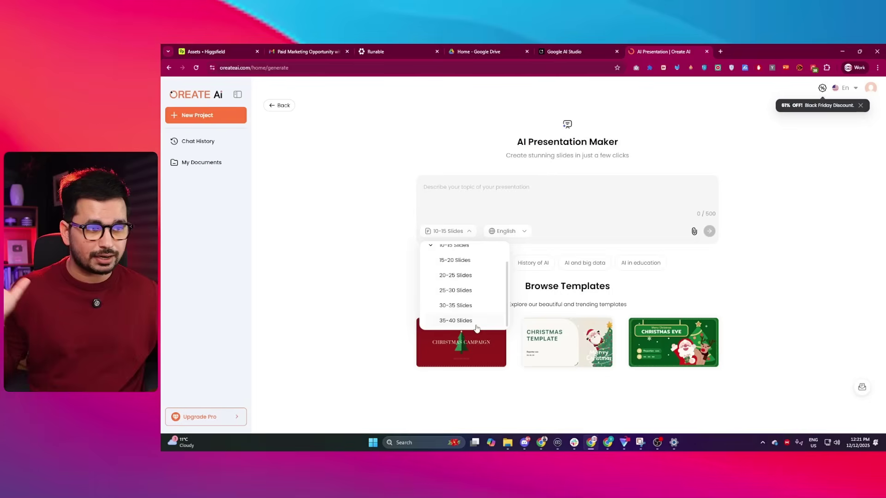
click(594, 268)
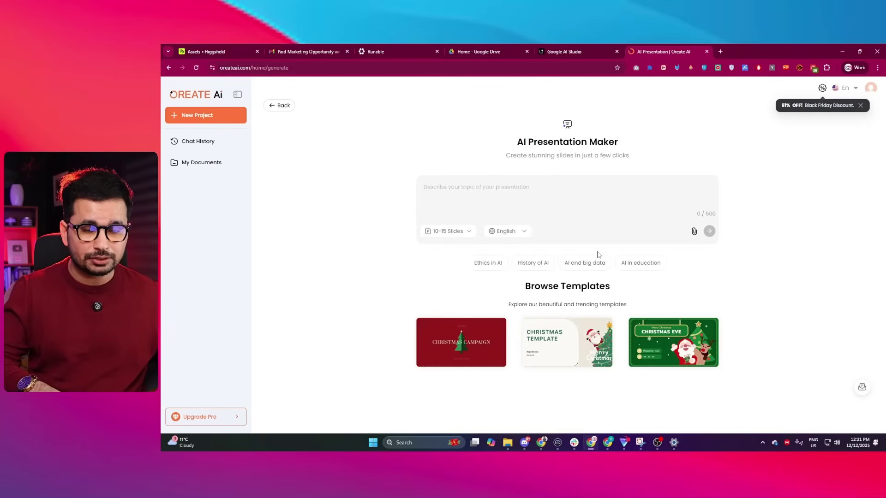
click(584, 265)
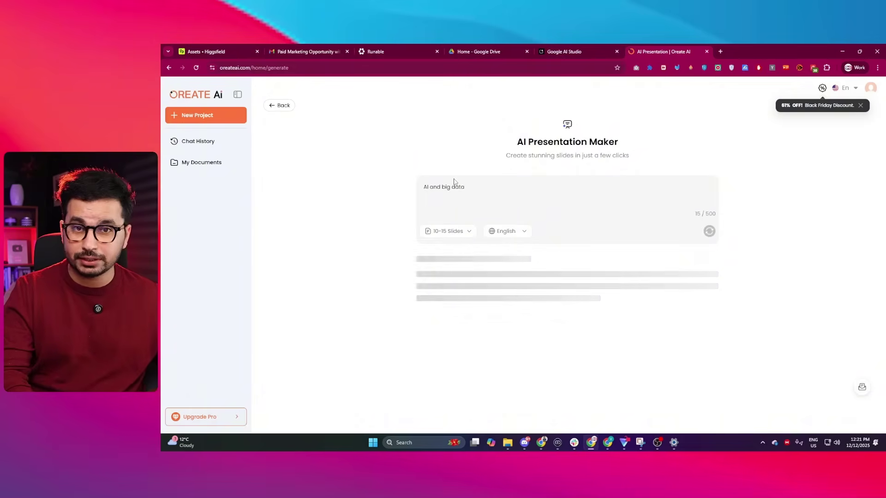
scroll(441, 282, down, 1)
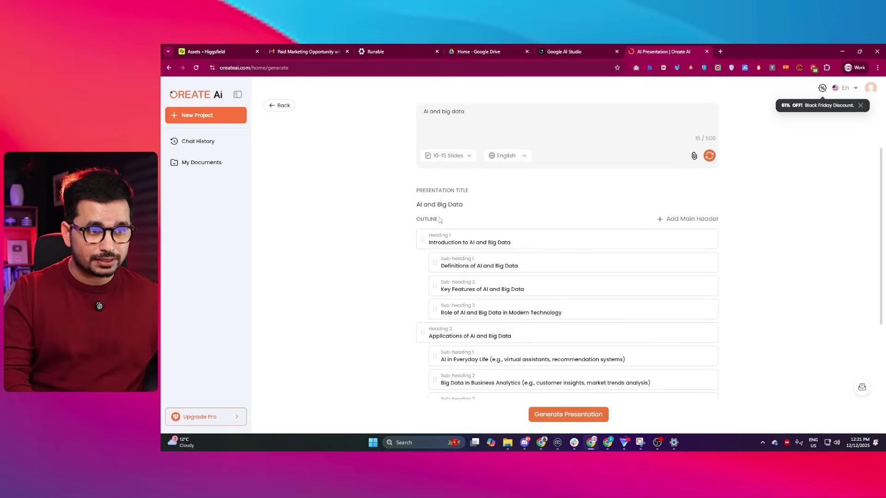
mouse_move(567, 309)
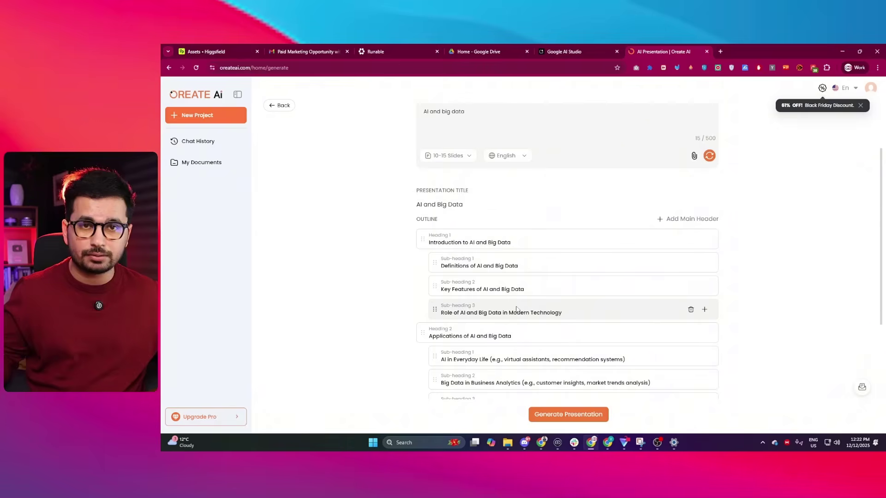
scroll(573, 291, up, 1)
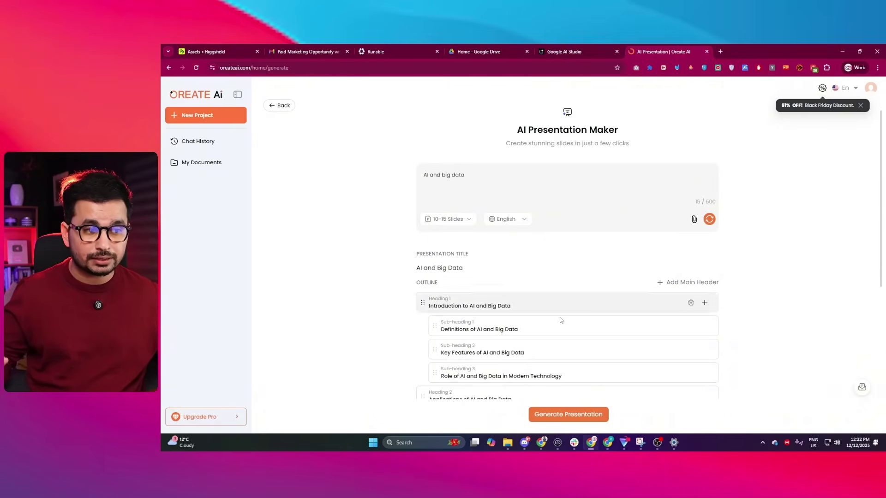
scroll(560, 321, down, 1)
scroll(560, 336, down, 2)
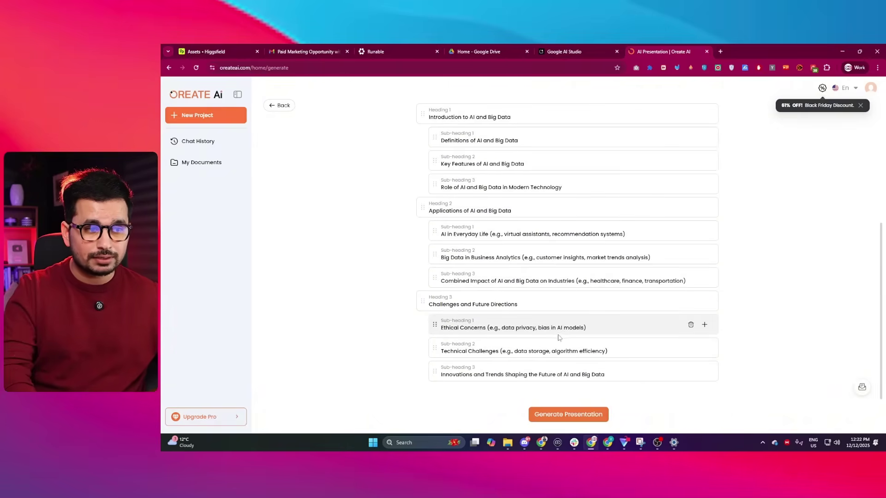
Move from the three-heading 'AI and Big Data' outline to the template picker.
click(551, 415)
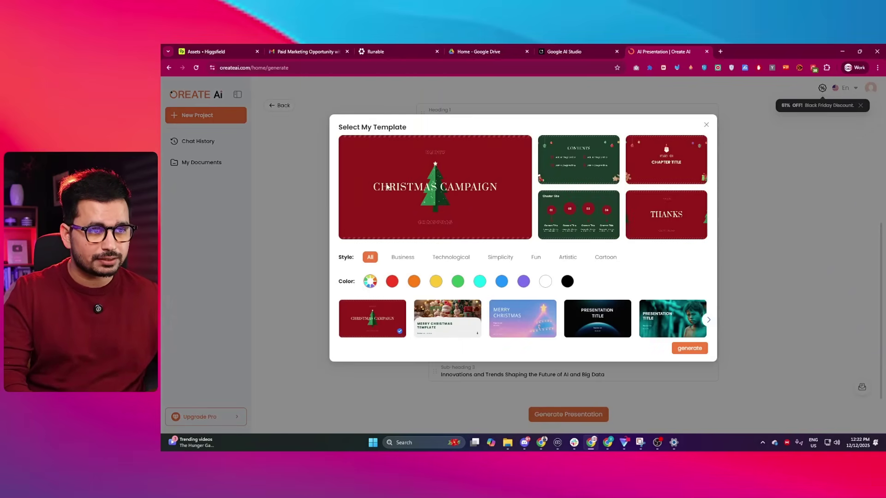
Pick the dark 'Presentation Title' template and generate the 17-slide deck.
click(583, 319)
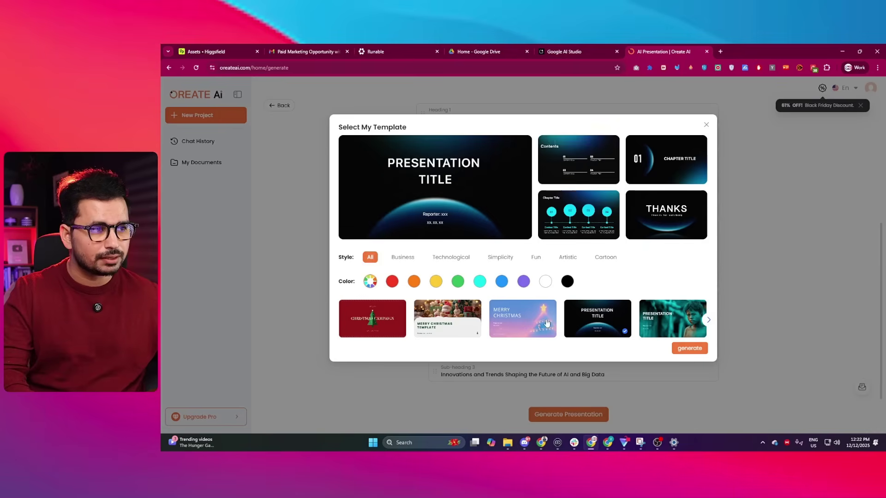
click(707, 320)
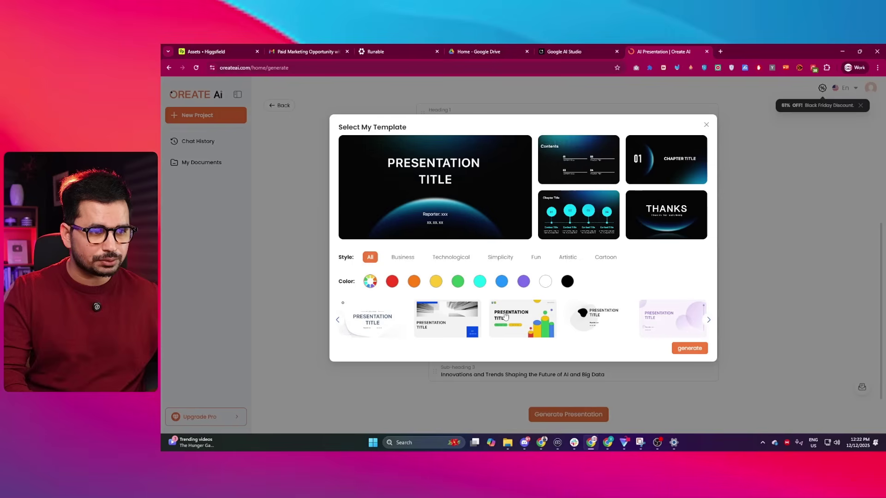
click(337, 321)
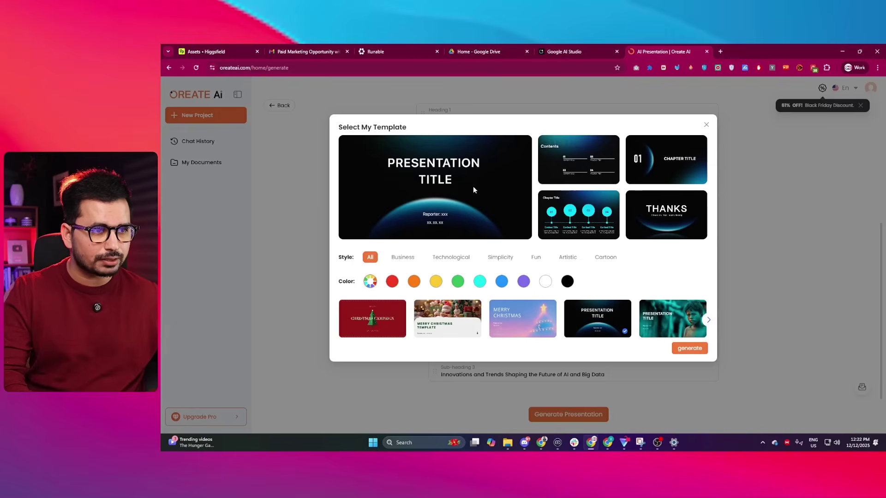
click(694, 350)
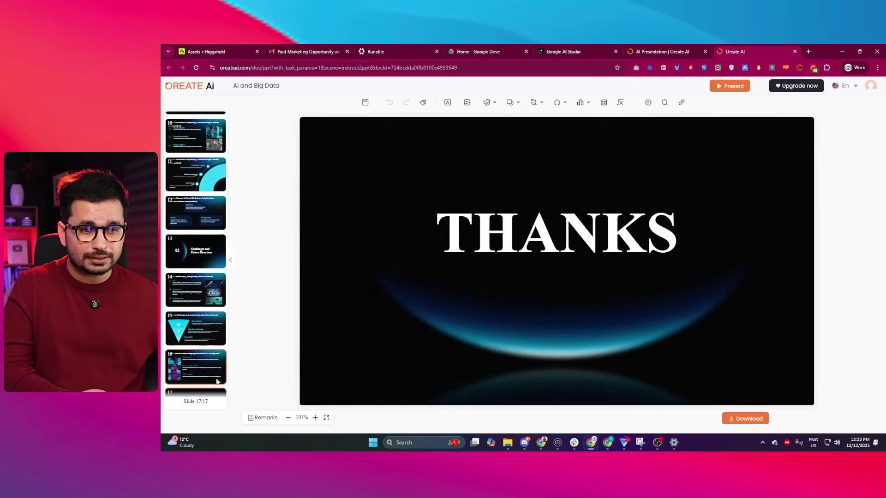
scroll(202, 333, up, 10)
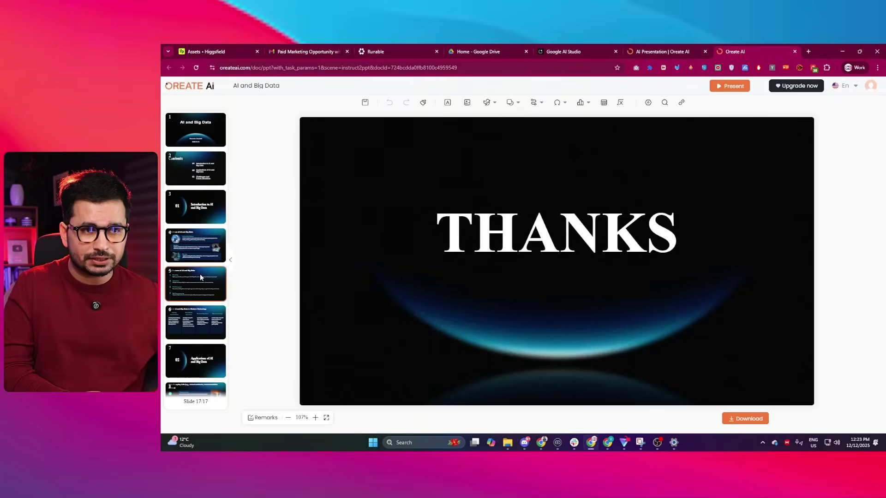
Review the title, Contents, Introduction, Definitions and Key Features slides.
click(203, 132)
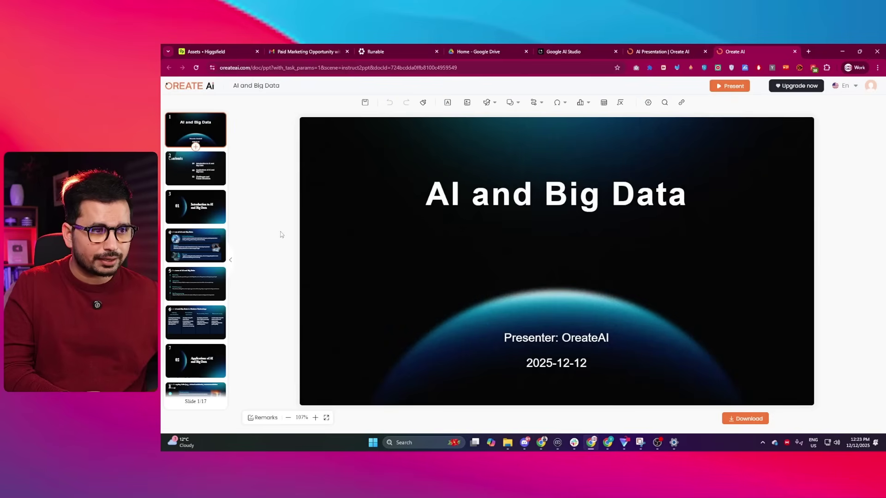
click(191, 178)
click(199, 207)
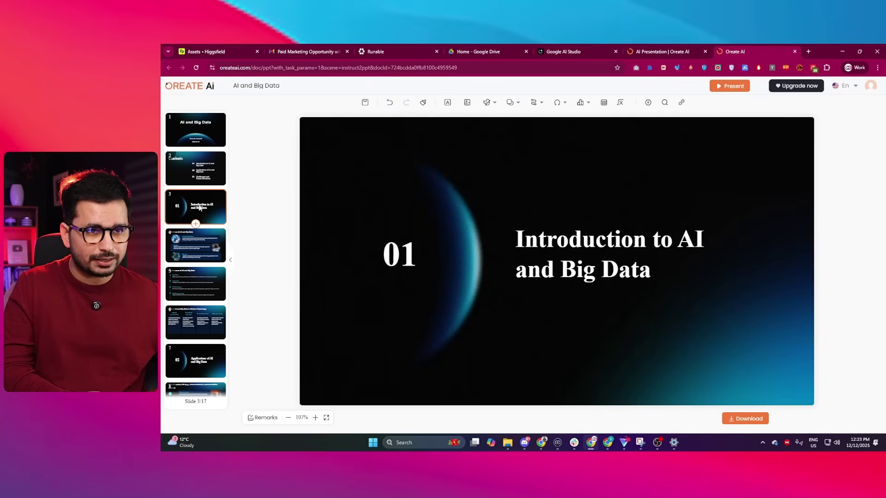
click(589, 239)
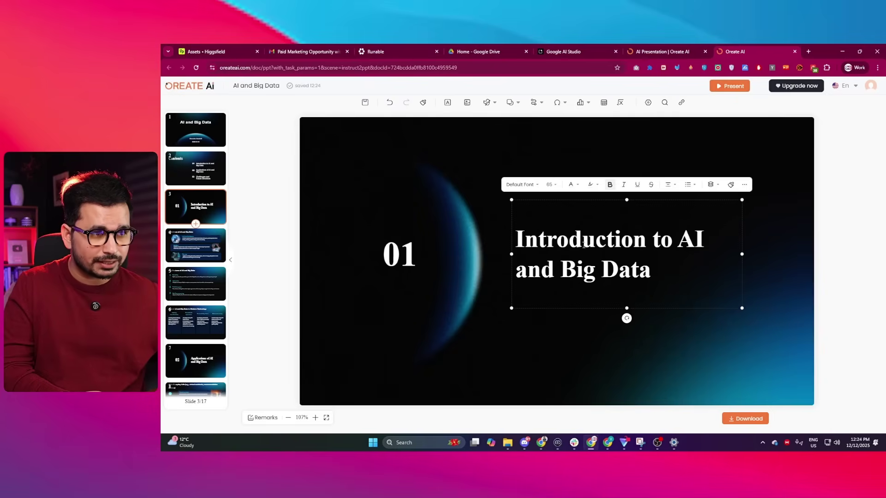
click(197, 254)
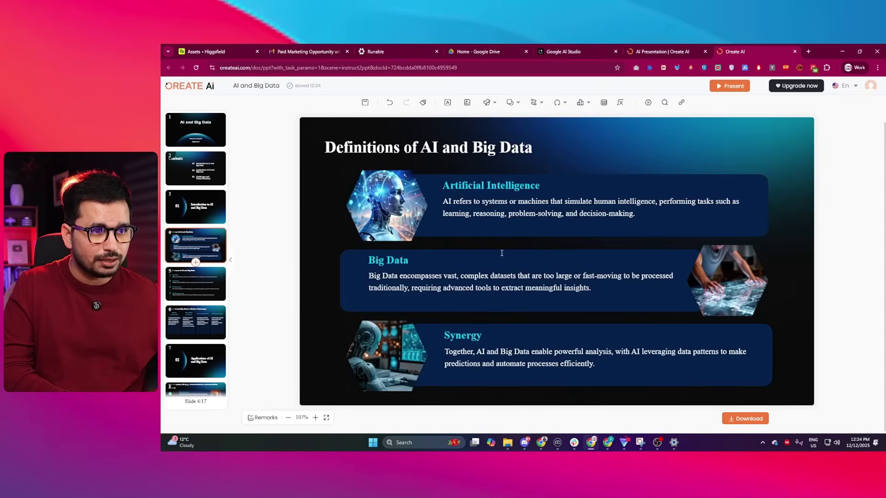
click(184, 280)
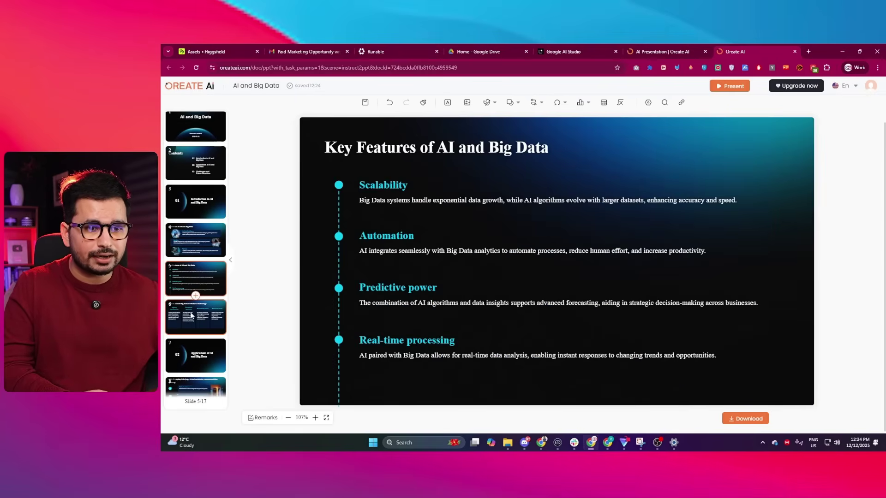
click(191, 316)
Review the AI in Everyday Life and Big Data in Business Analytics slides.
click(197, 386)
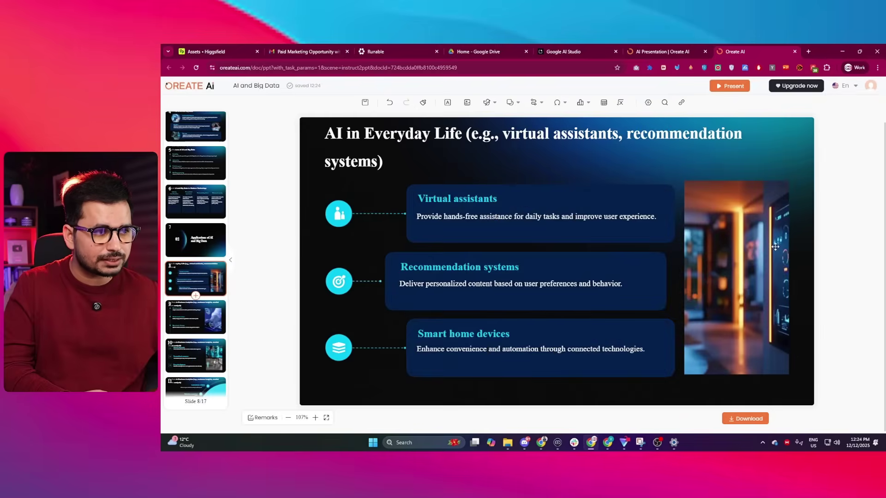
click(746, 246)
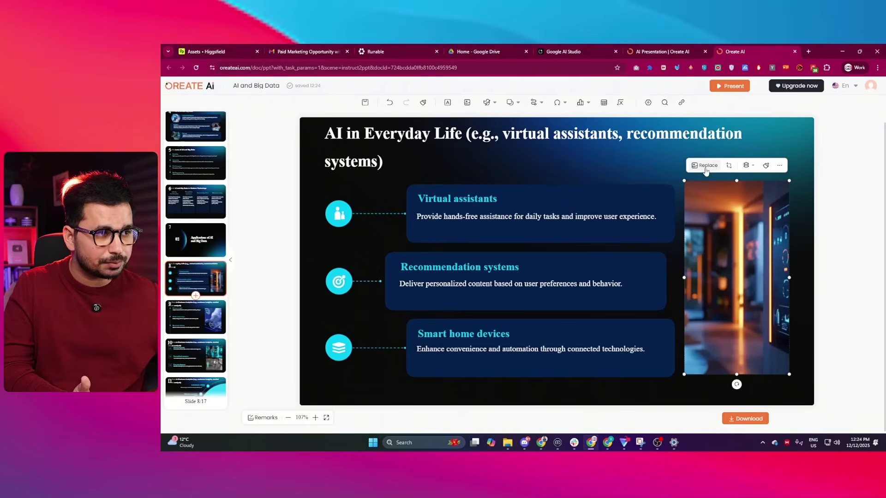
click(173, 308)
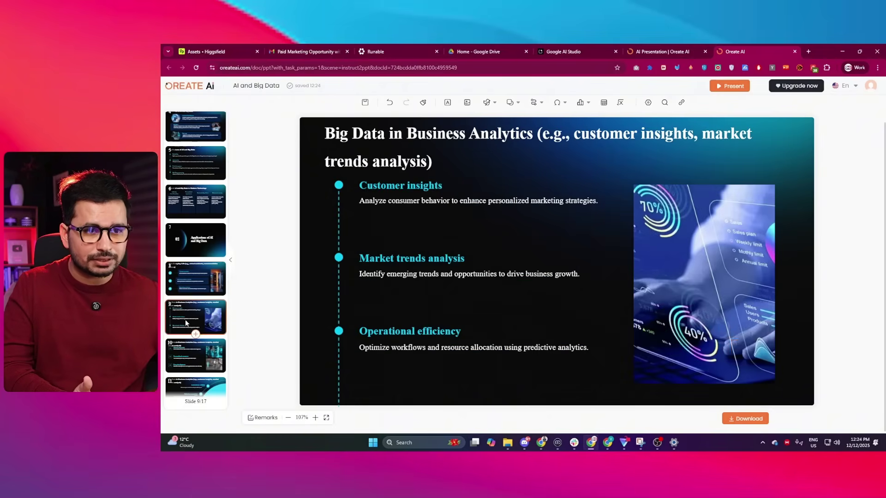
click(202, 277)
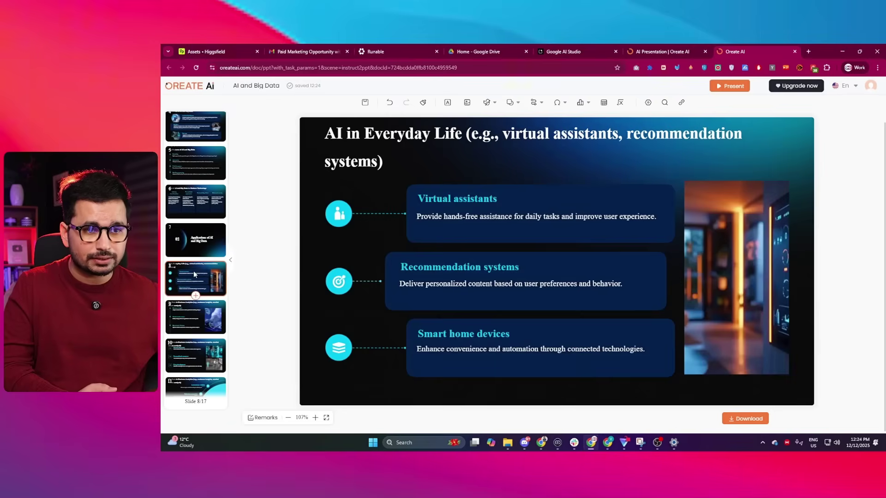
click(194, 323)
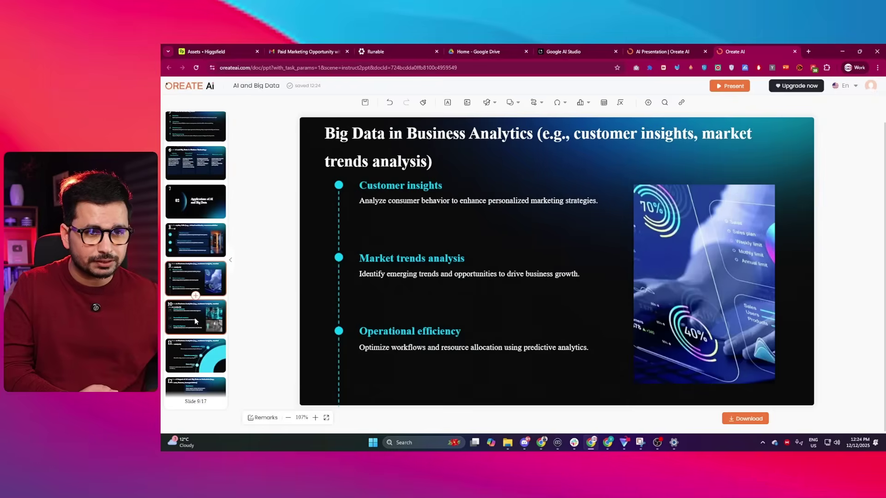
click(195, 320)
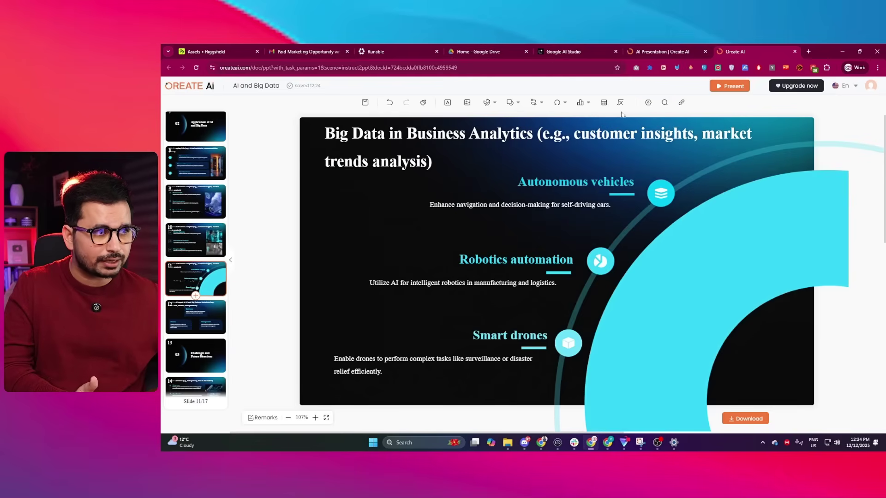
mouse_move(730, 86)
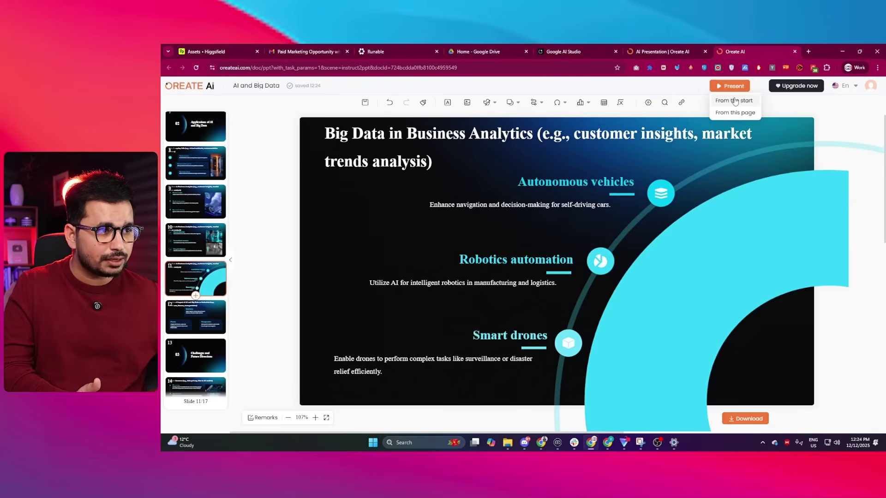
Start the AI and Big Data slideshow full screen from the first slide.
click(733, 100)
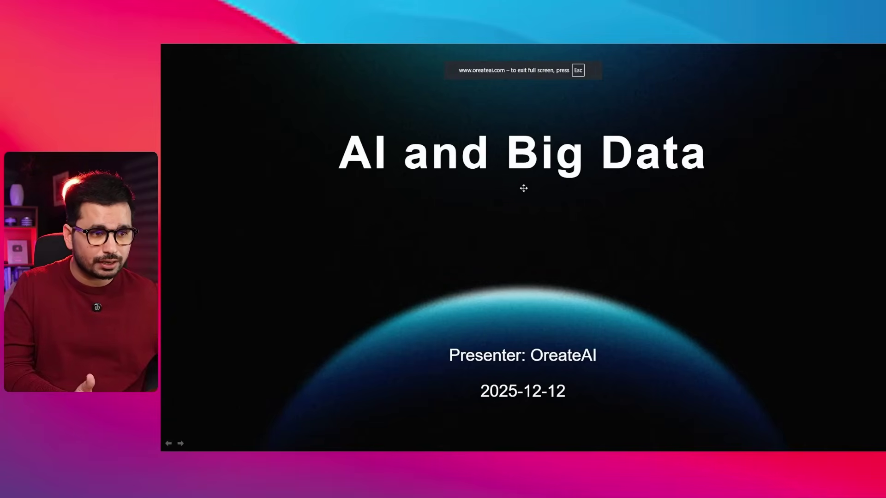
scroll(522, 187, down, 1)
scroll(522, 188, down, 1)
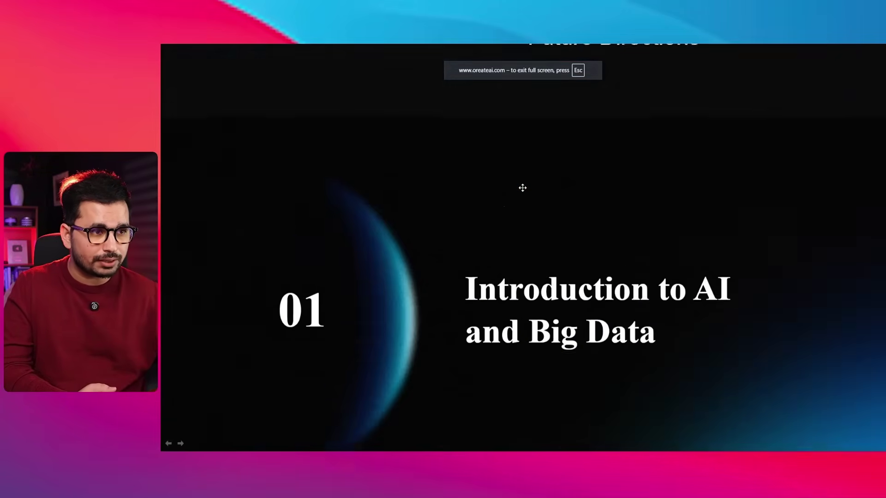
scroll(522, 188, down, 1)
scroll(523, 188, down, 1)
scroll(523, 188, down, 1)
scroll(523, 188, down, 1)
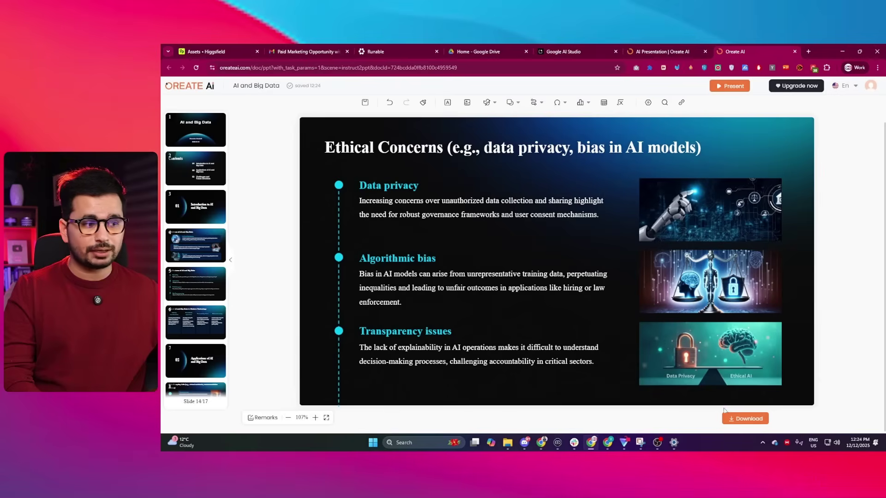
Check the PPT and PDF download formats, then return to the title slide.
click(752, 421)
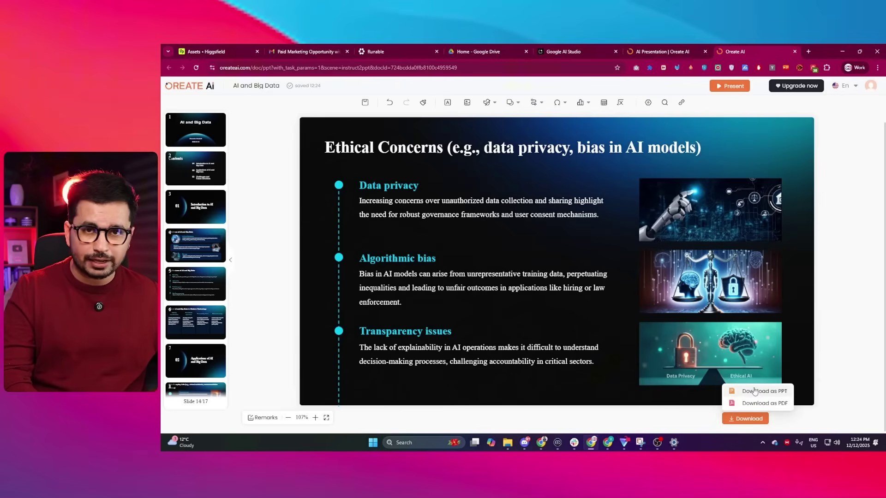
click(755, 403)
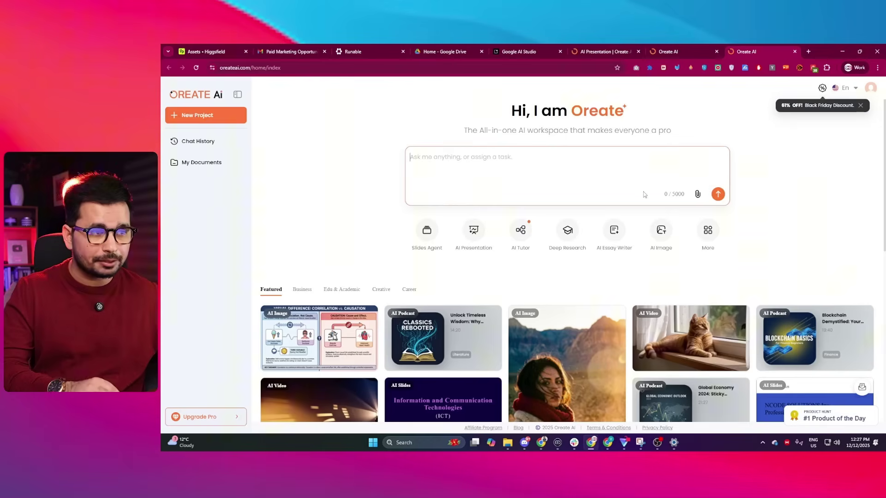
Launch the AI Essay Writer tool from the home workspace.
click(614, 232)
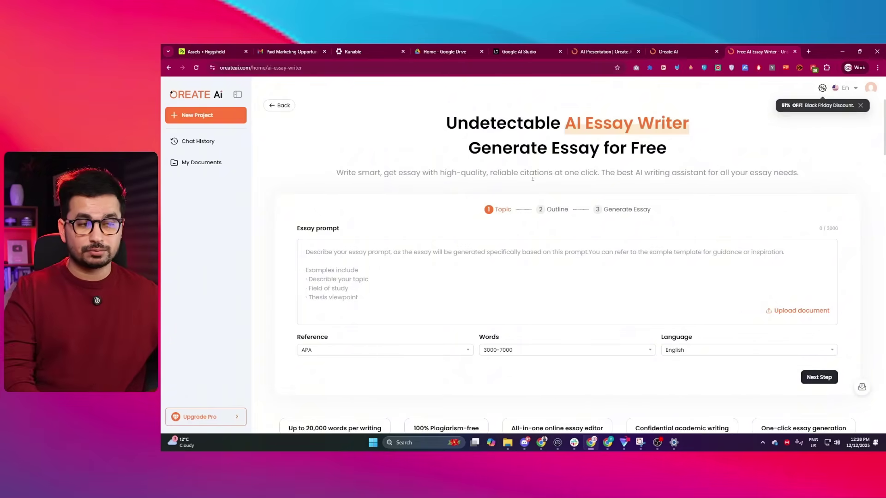
Explore the essay writer's length and language options and its page text.
drag(560, 126, 637, 128)
click(659, 134)
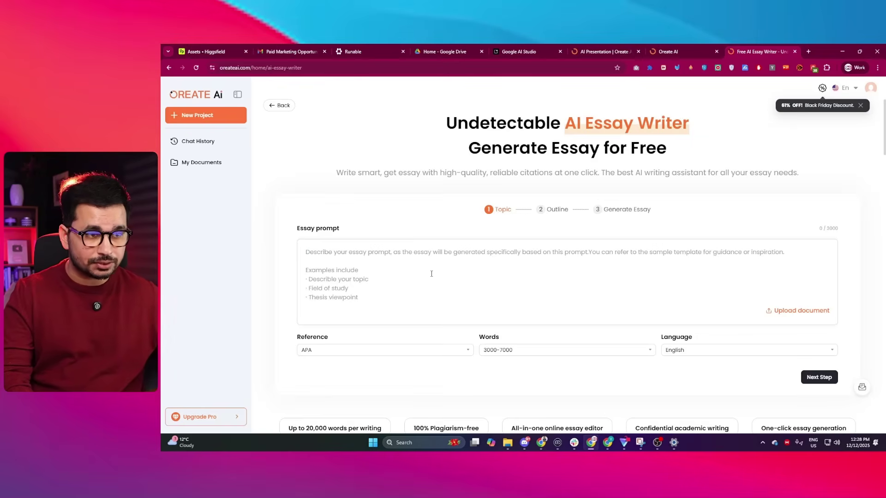
click(526, 351)
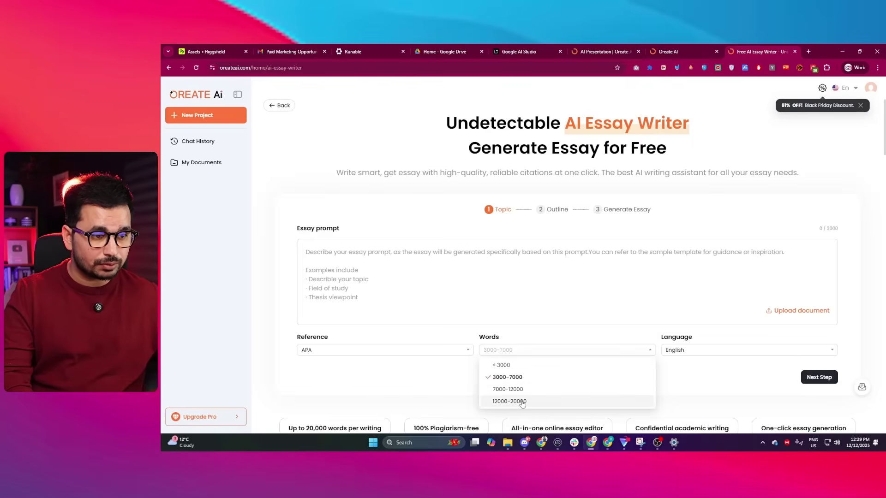
click(699, 351)
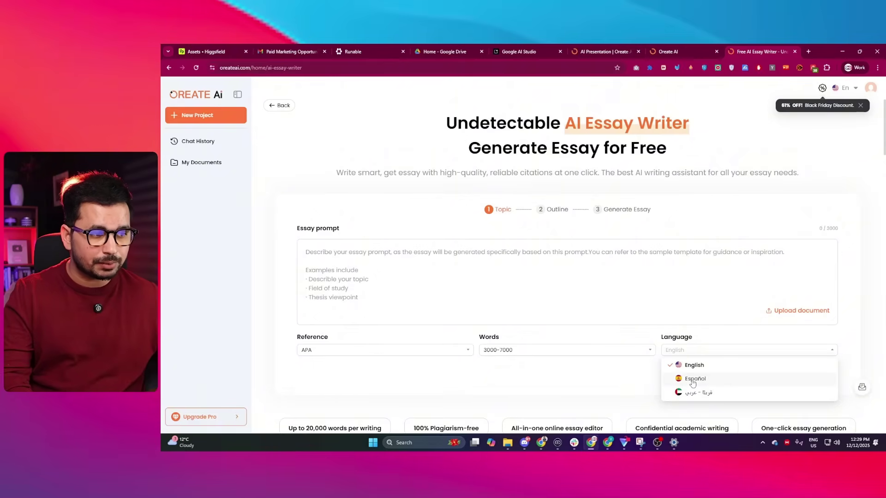
scroll(431, 352, down, 1)
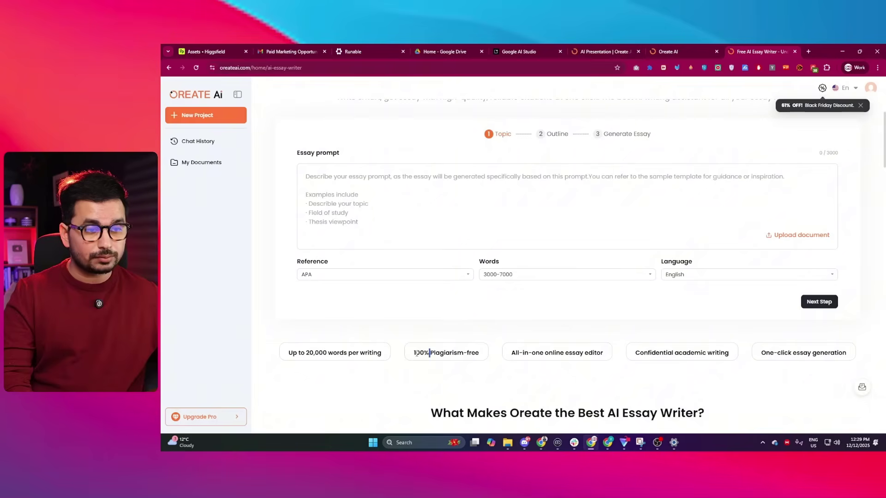
drag(424, 352, 461, 351)
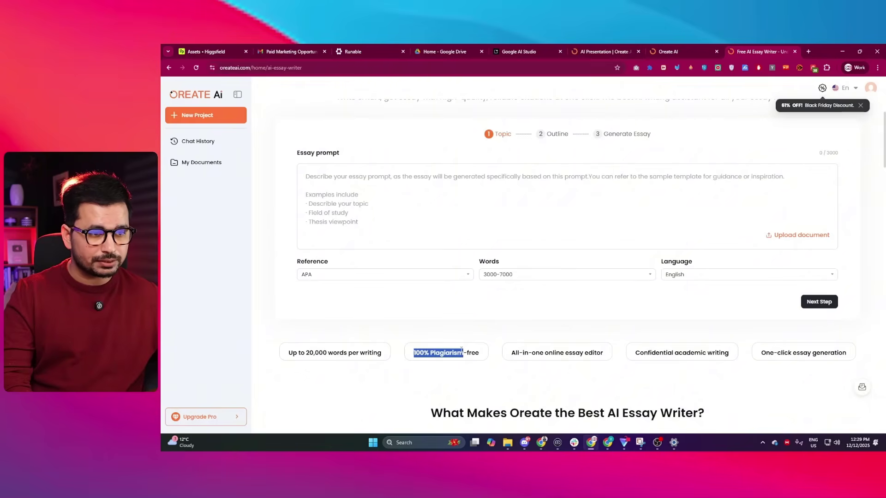
click(531, 351)
scroll(503, 270, up, 1)
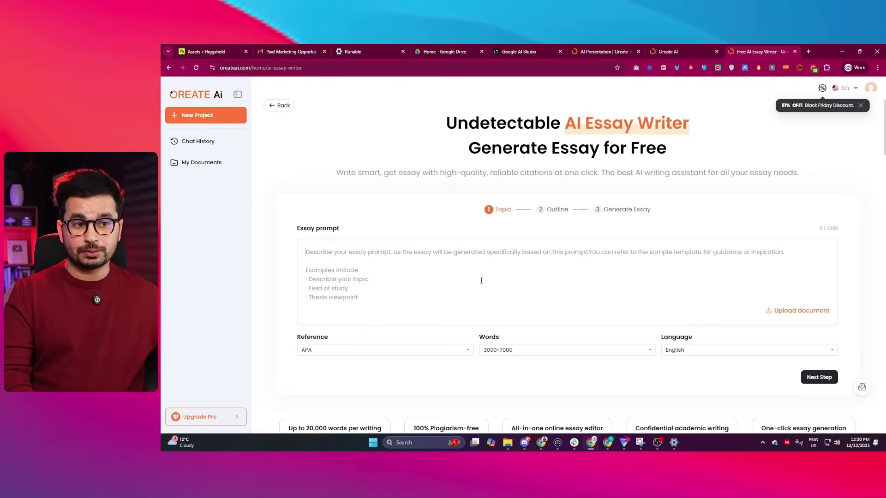
text(Write a 12,000-word essay on renewable energy policy)
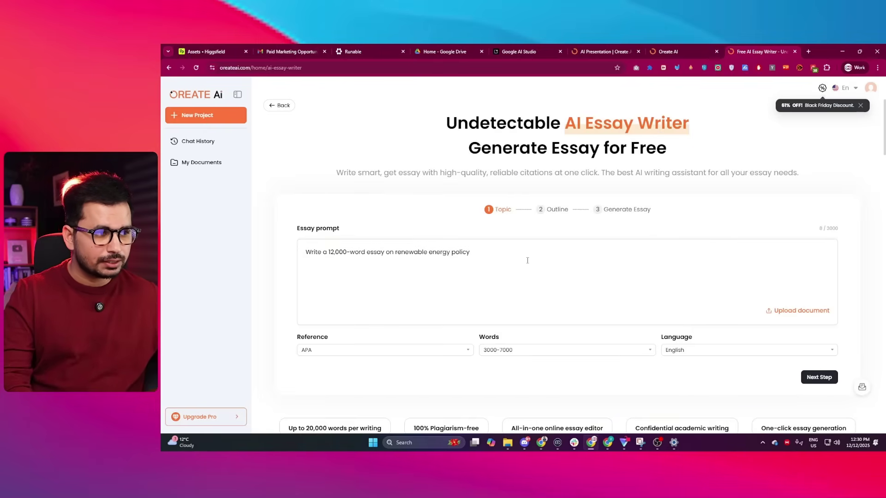
Set the essay length to 7000–12000 words and generate the outline.
click(541, 350)
click(524, 393)
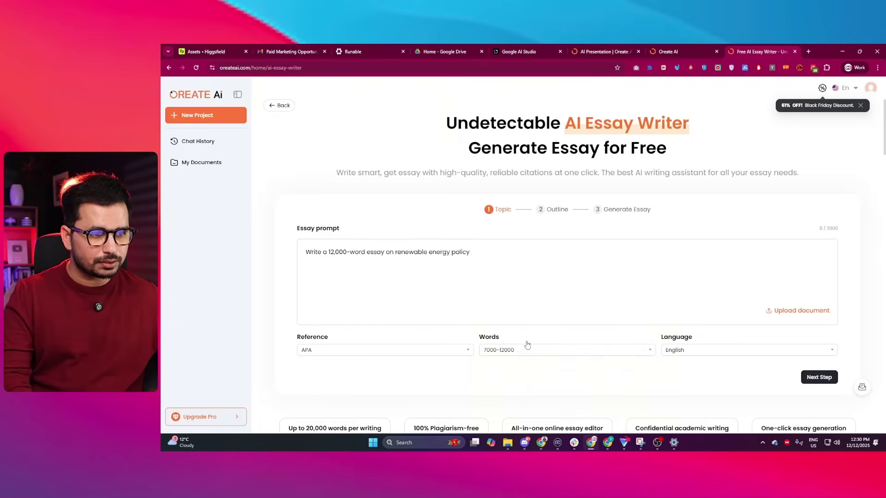
click(819, 379)
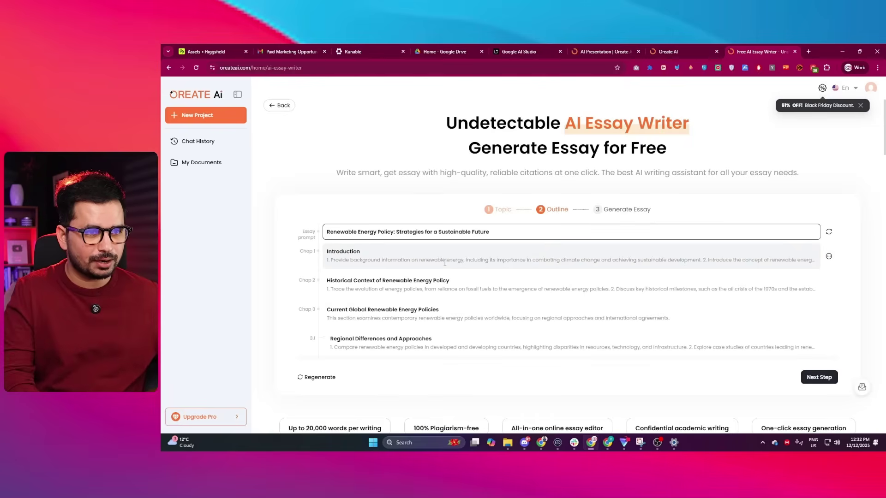
scroll(377, 270, down, 3)
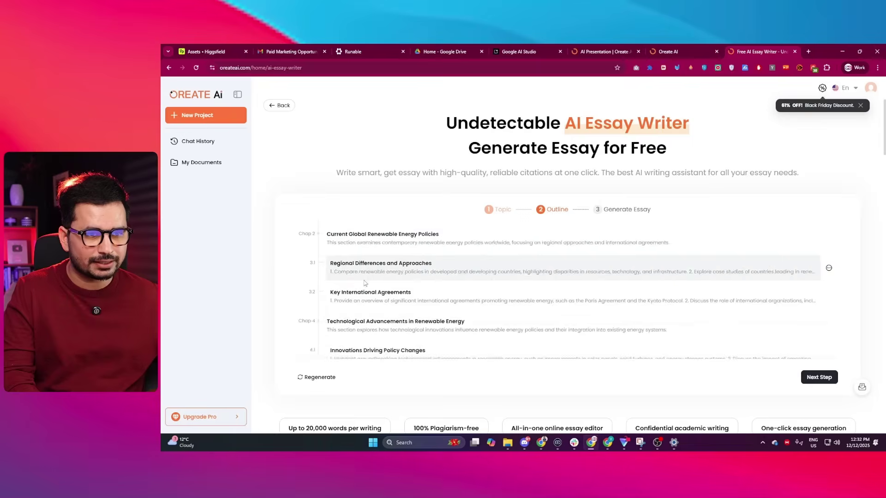
scroll(367, 286, down, 3)
scroll(367, 286, up, 5)
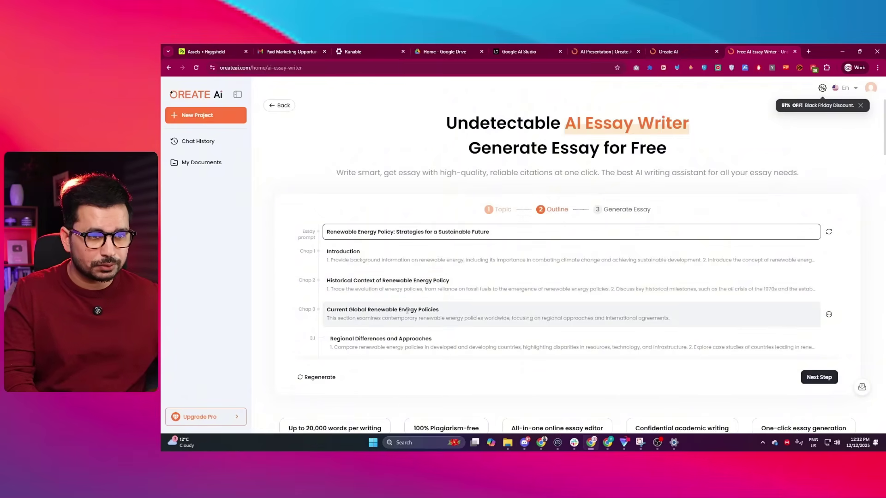
scroll(379, 278, down, 1)
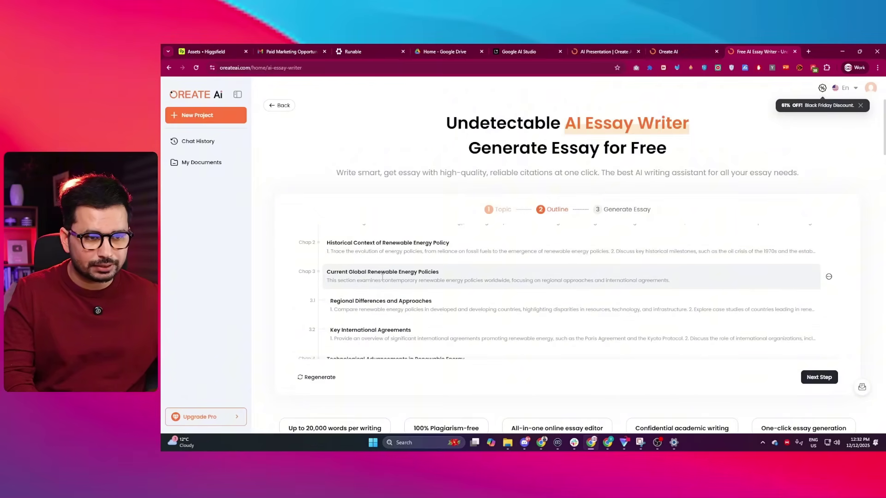
scroll(382, 277, down, 2)
scroll(382, 277, down, 2)
scroll(689, 323, down, 3)
scroll(689, 322, down, 3)
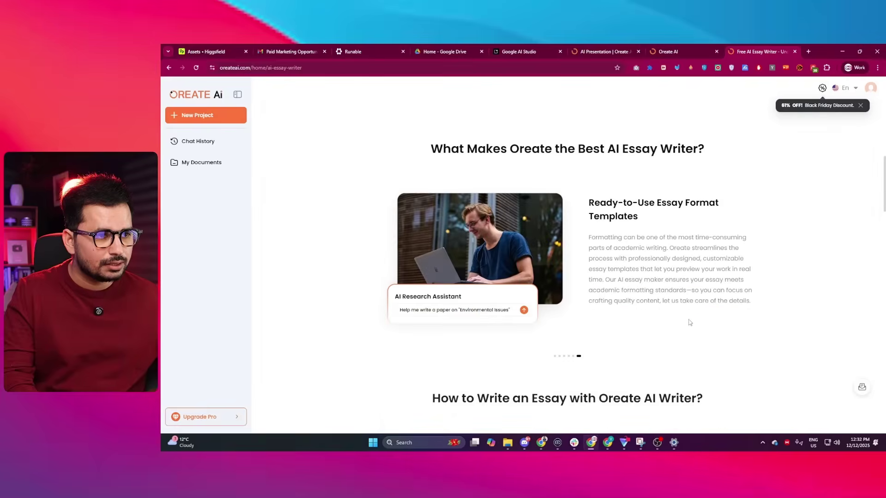
scroll(812, 344, up, 4)
scroll(826, 337, up, 1)
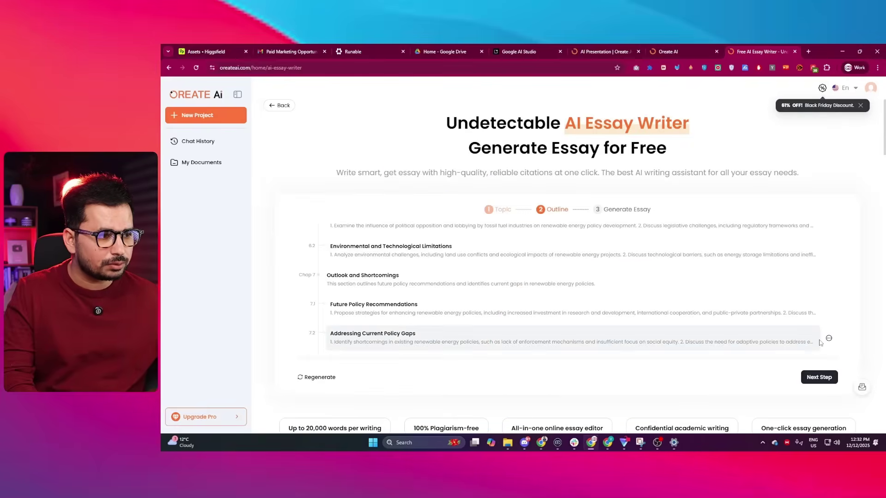
Generate the renewable energy policy essay and open it in the document editor.
click(819, 378)
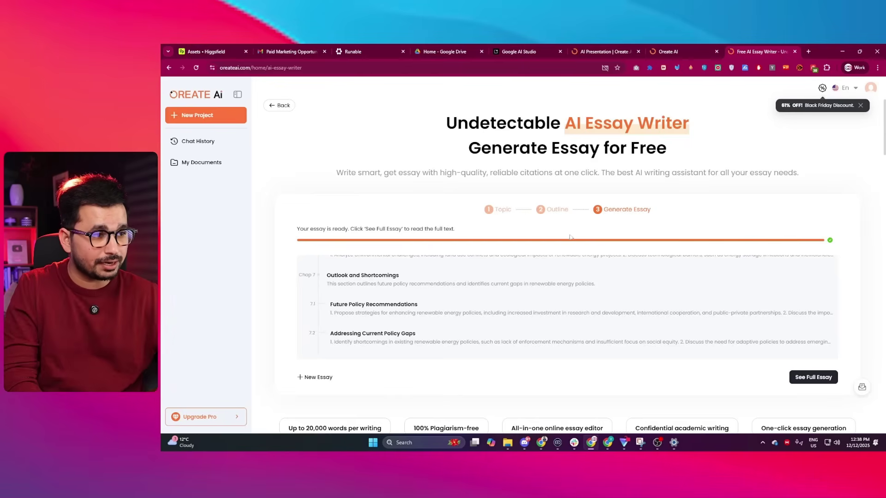
click(801, 378)
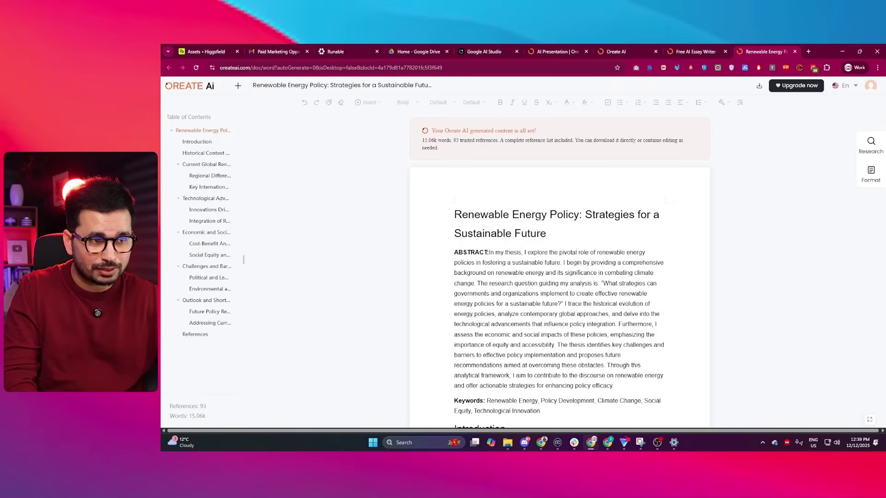
Choose the Post-Class Journals template from the document format list.
click(870, 173)
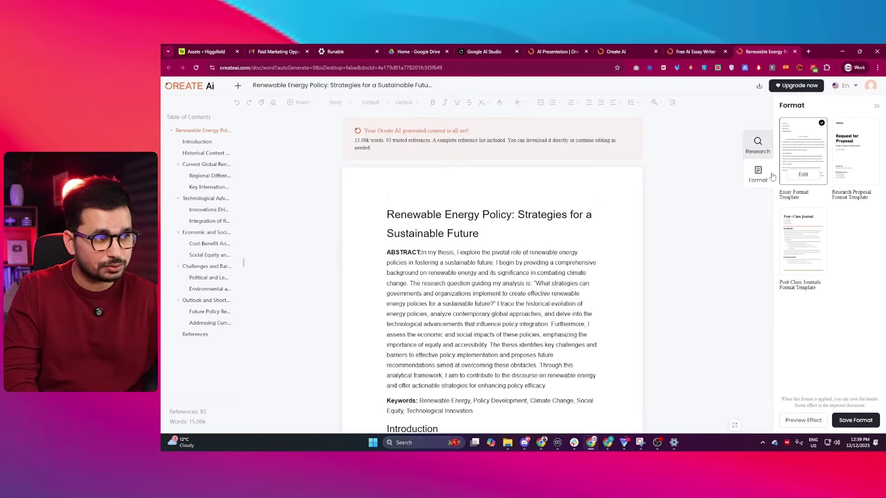
click(841, 146)
click(800, 251)
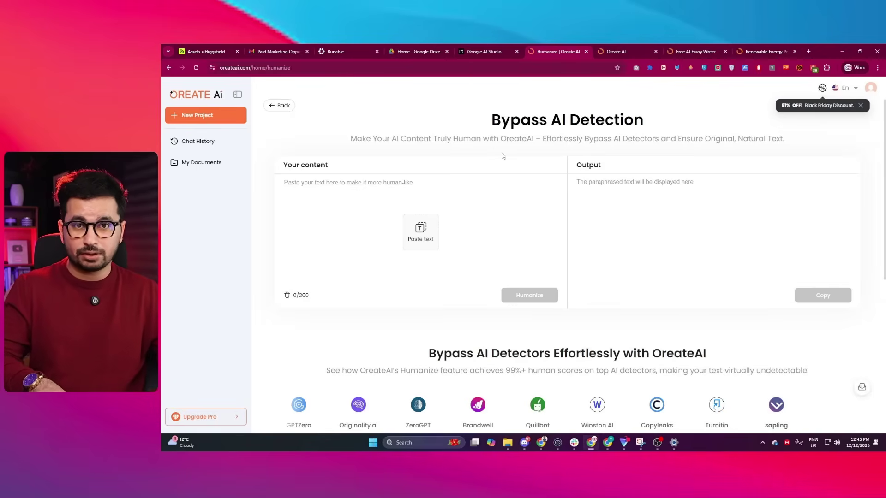
Paste the AI-agents passage, humanize it, and select all the input text.
click(366, 187)
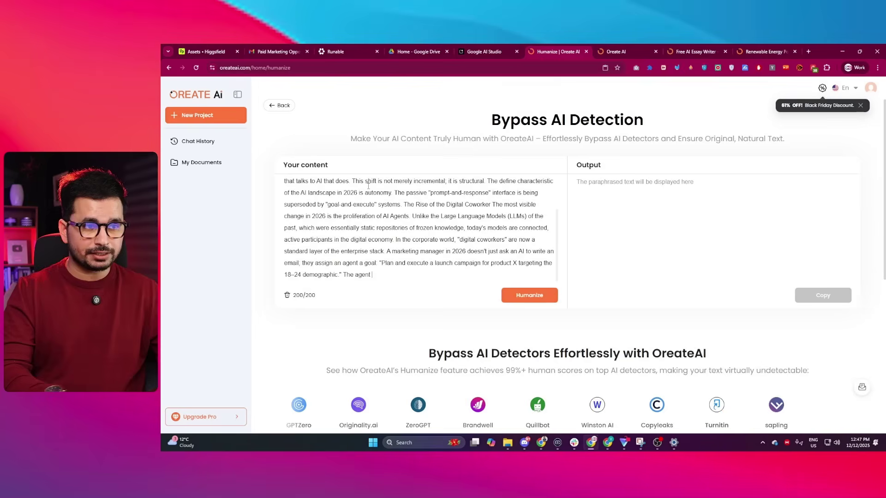
click(529, 296)
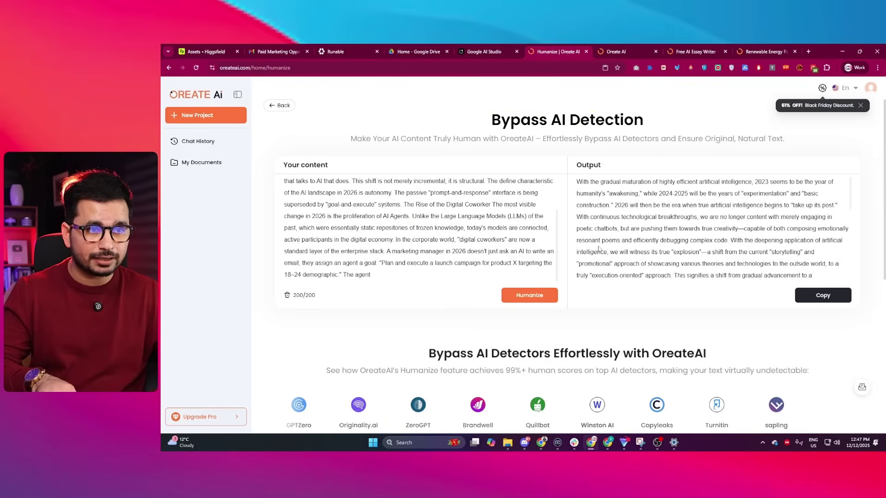
scroll(365, 234, up, 2)
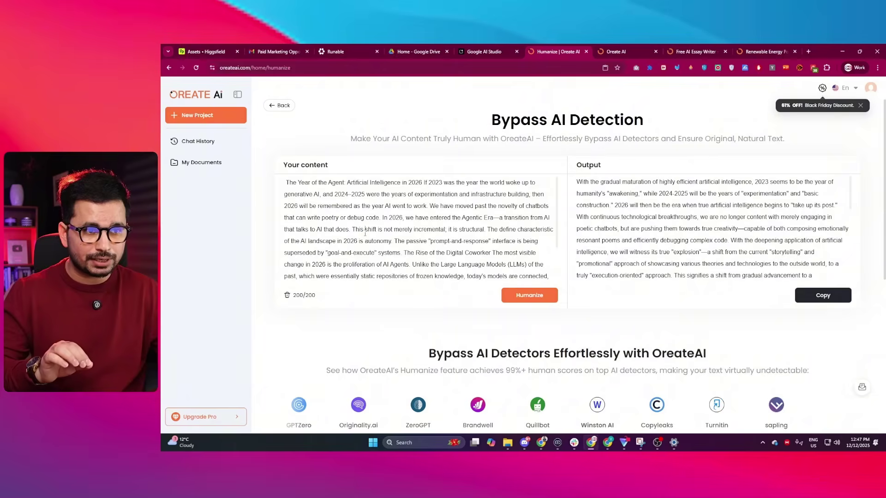
key(ctrl+a)
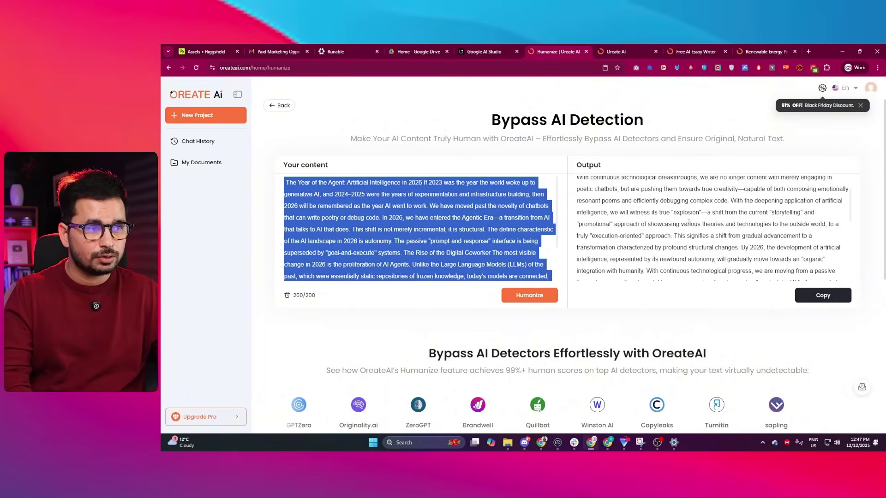
scroll(694, 229, down, 3)
scroll(694, 229, up, 3)
scroll(655, 239, down, 2)
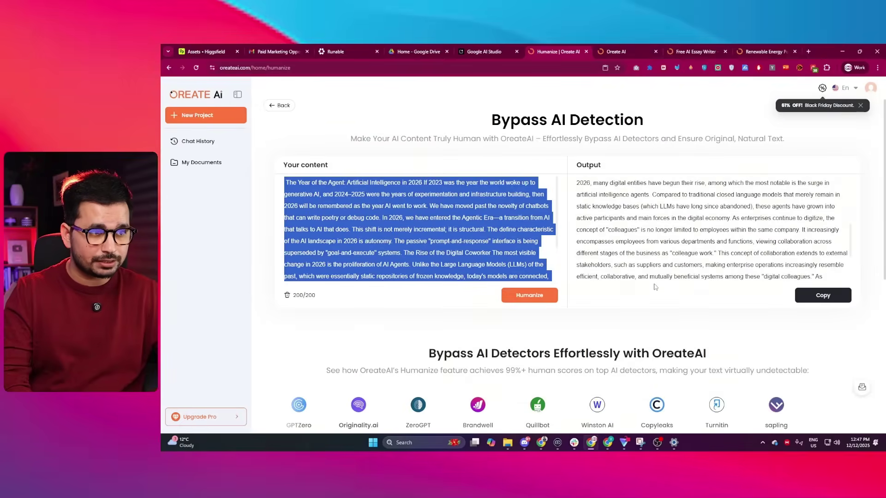
scroll(655, 240, down, 2)
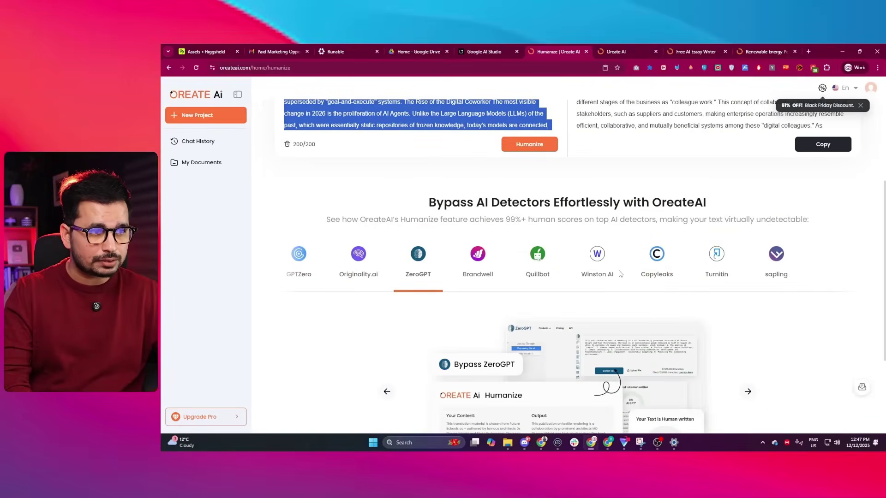
scroll(330, 267, up, 1)
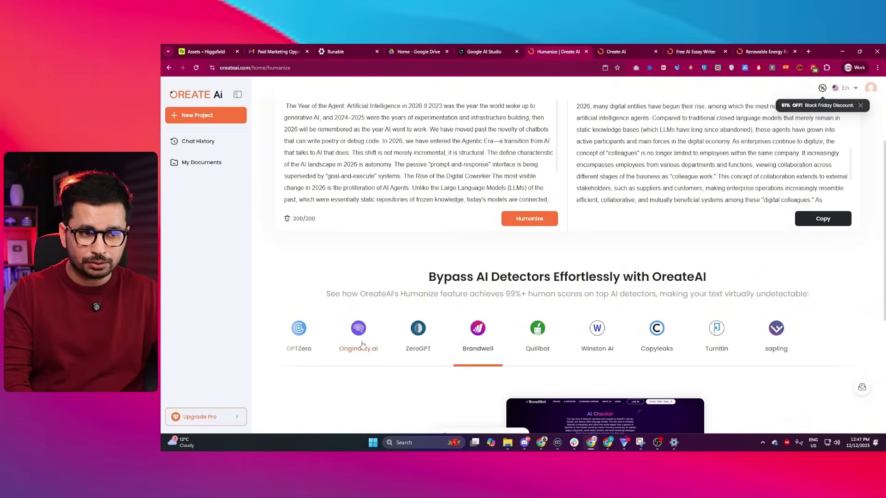
Show another example in the detector-bypass showcase carousel.
click(716, 350)
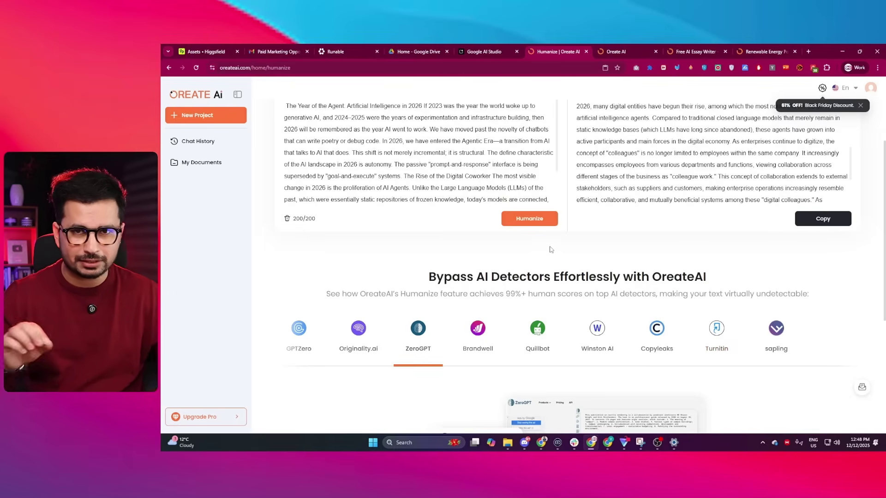
scroll(538, 251, down, 2)
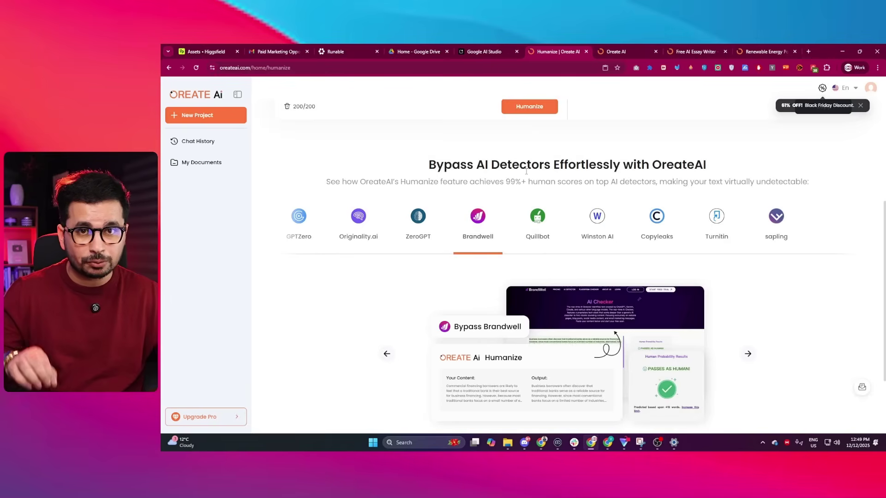
scroll(528, 168, down, 1)
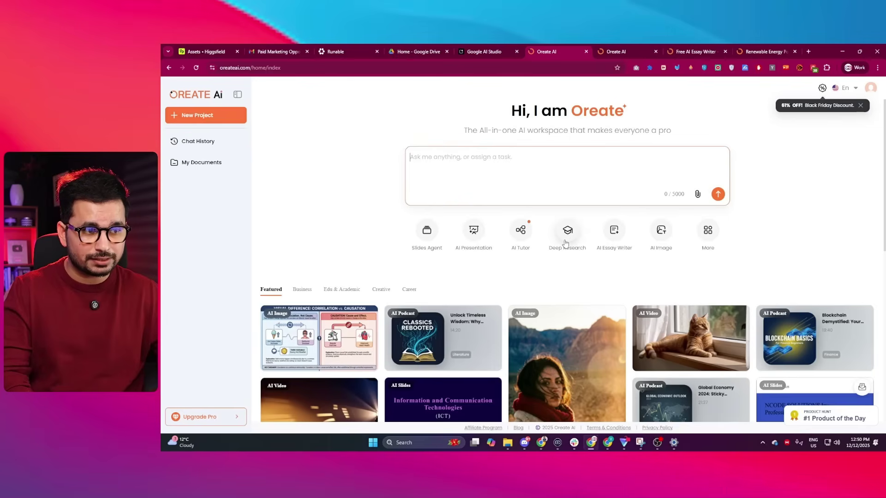
Paste a climate and agriculture topic into Deep Research and preview a report template.
click(568, 233)
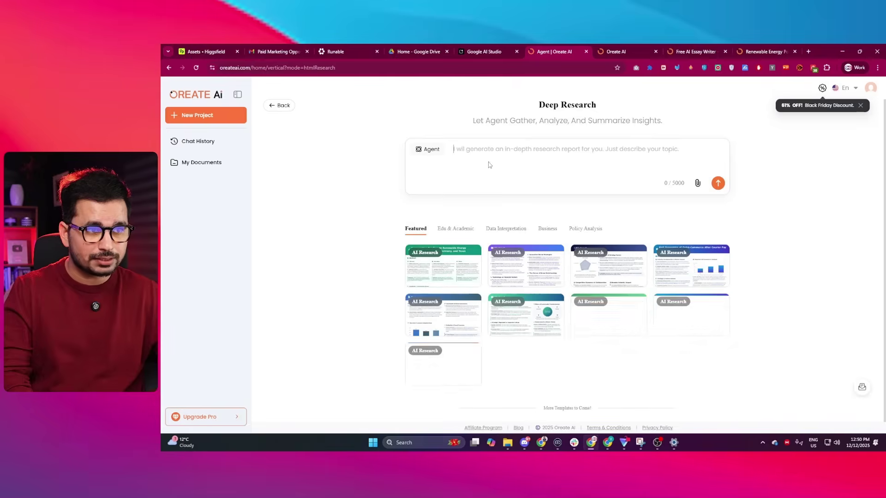
text(“Impact of climate change on global agriculture.)
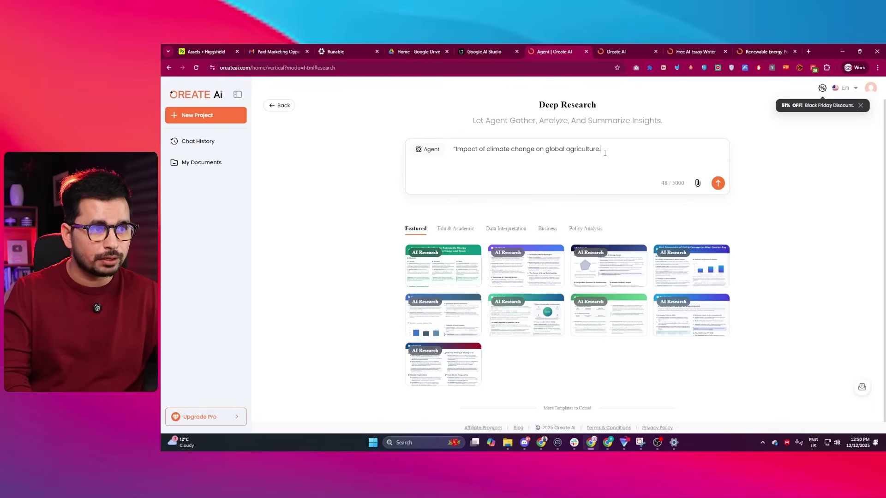
mouse_move(443, 315)
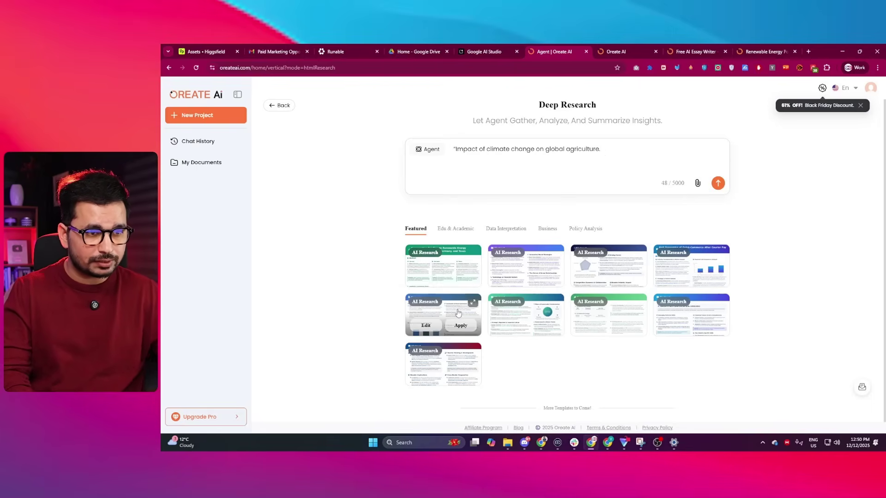
click(472, 305)
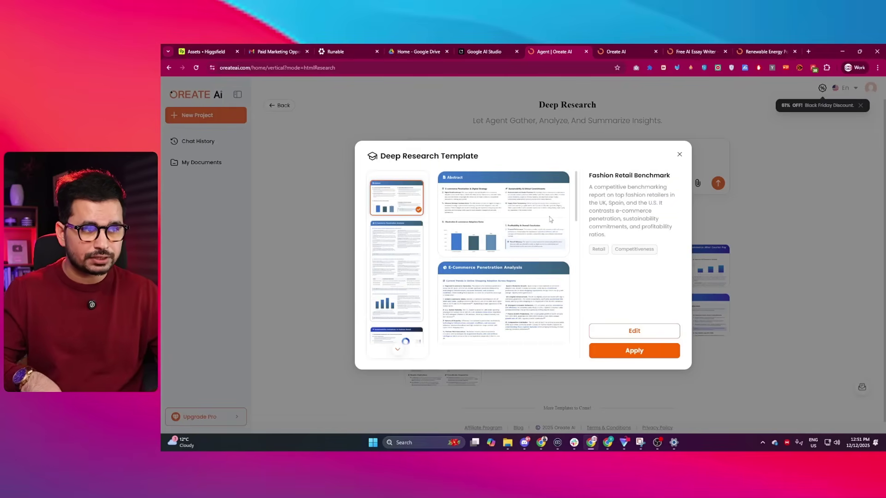
click(679, 155)
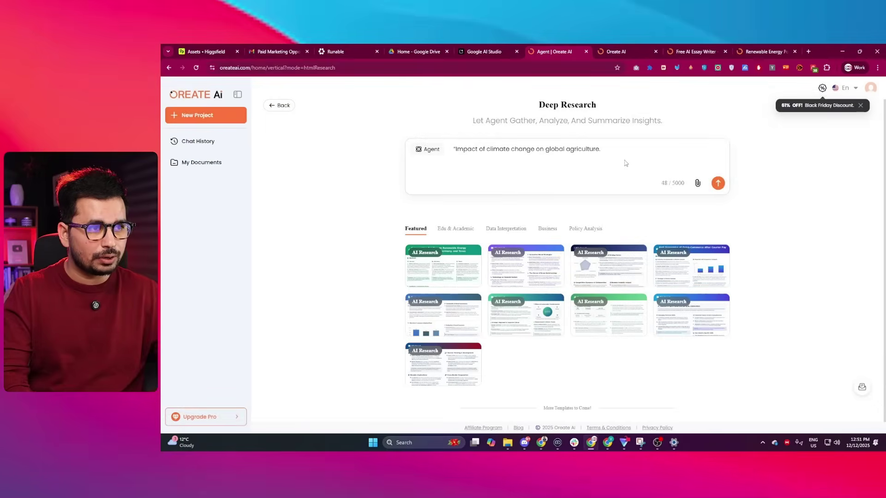
mouse_move(442, 266)
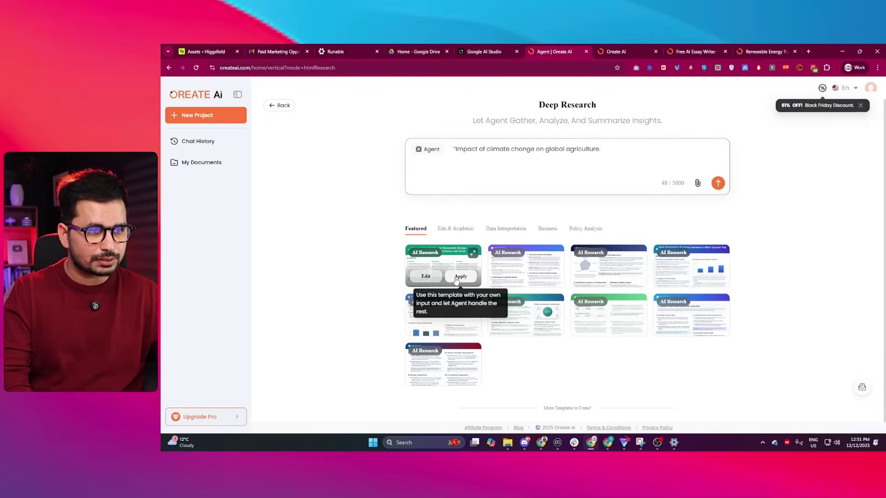
Insert the template's renewable energy investment prompt and submit the research request.
click(458, 277)
drag(652, 162, 457, 143)
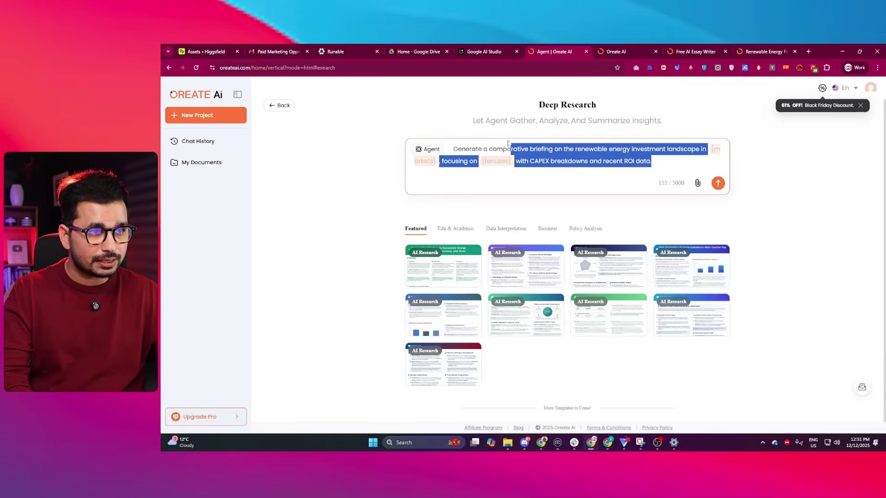
click(667, 164)
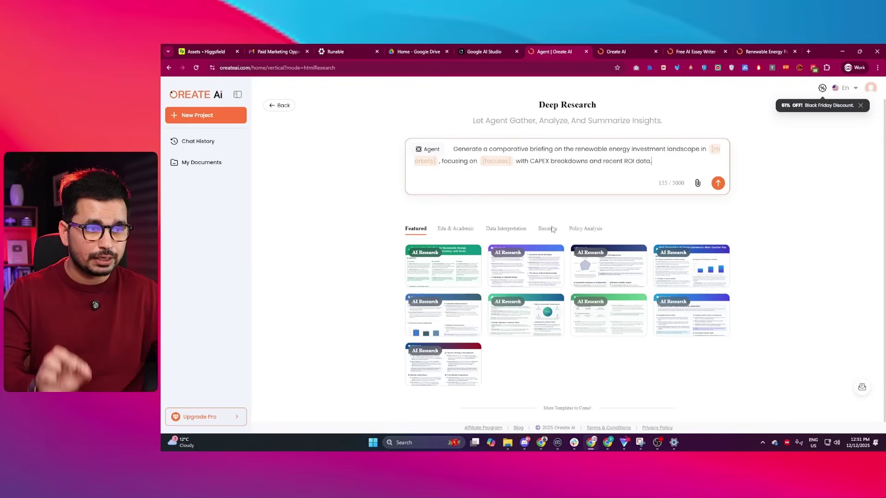
click(718, 183)
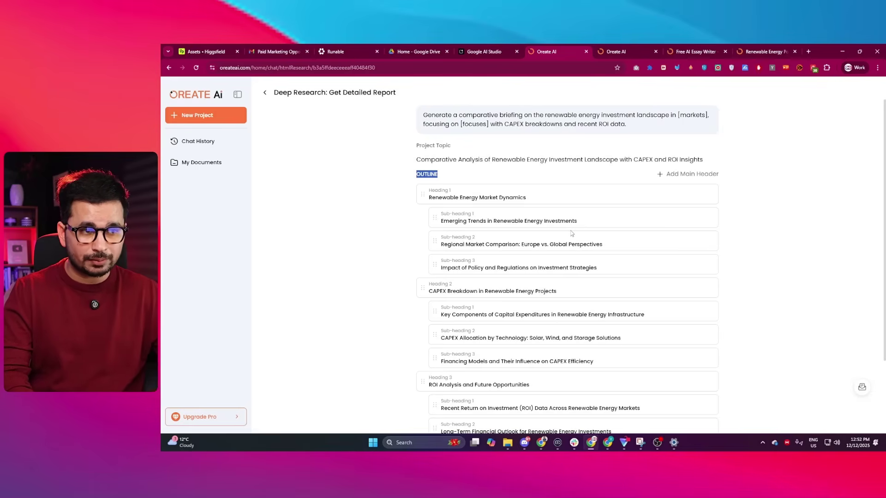
scroll(551, 283, down, 1)
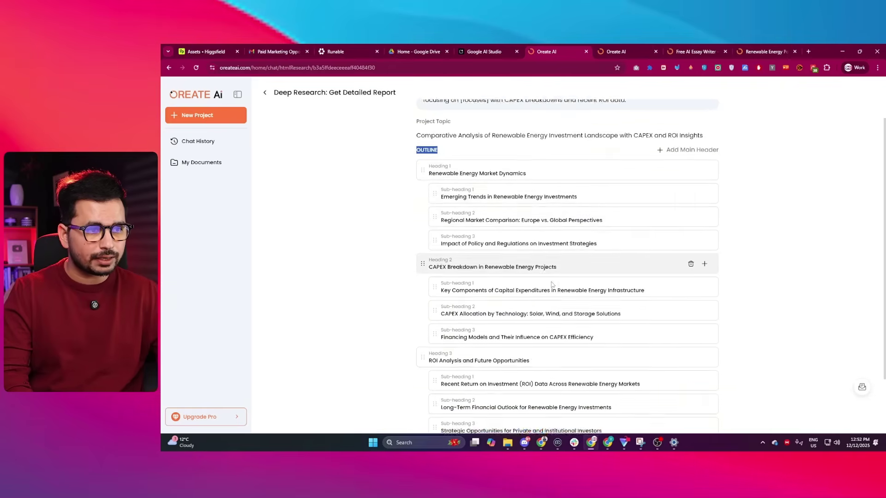
scroll(552, 284, down, 3)
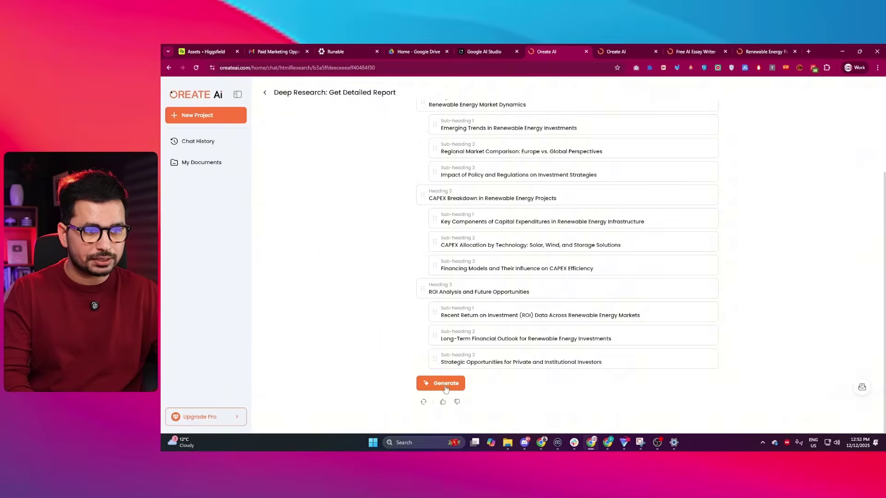
Generate the full renewable investment report, then view its web page and outline.
click(446, 384)
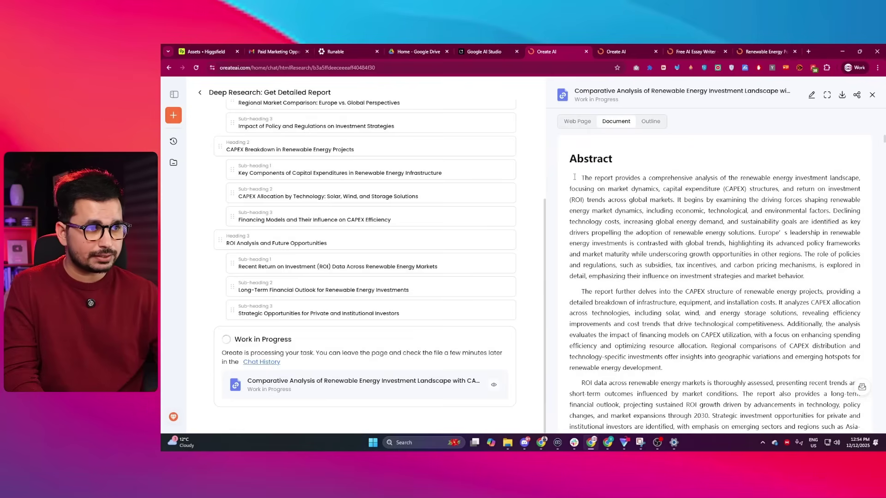
scroll(572, 153, down, 5)
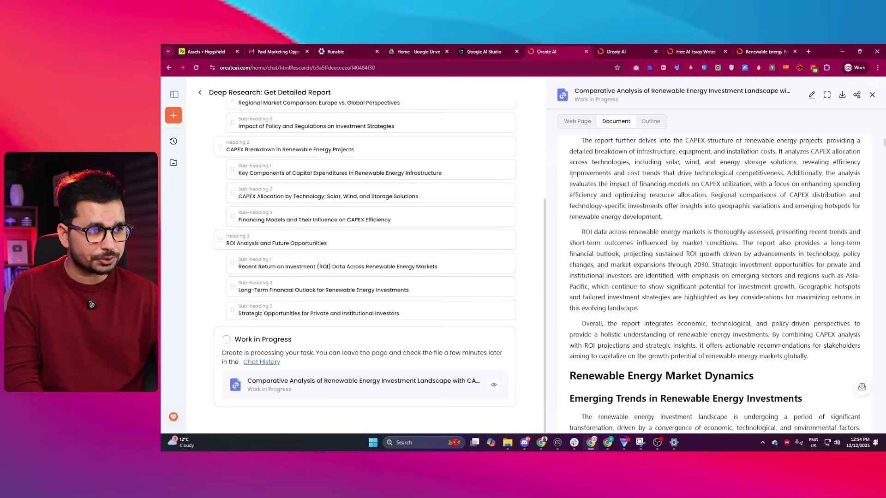
scroll(699, 249, down, 5)
scroll(699, 249, down, 5)
scroll(699, 250, down, 5)
scroll(699, 249, up, 1)
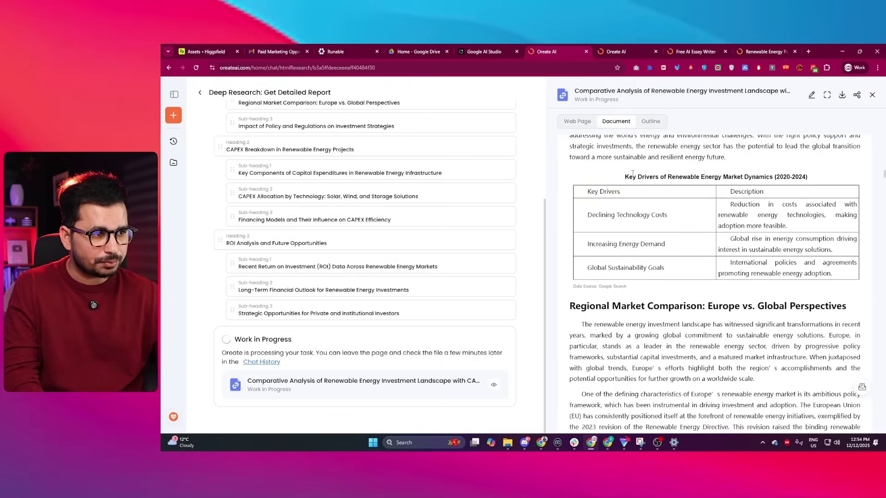
scroll(633, 174, down, 1)
scroll(644, 208, down, 5)
scroll(655, 252, down, 3)
scroll(656, 252, down, 3)
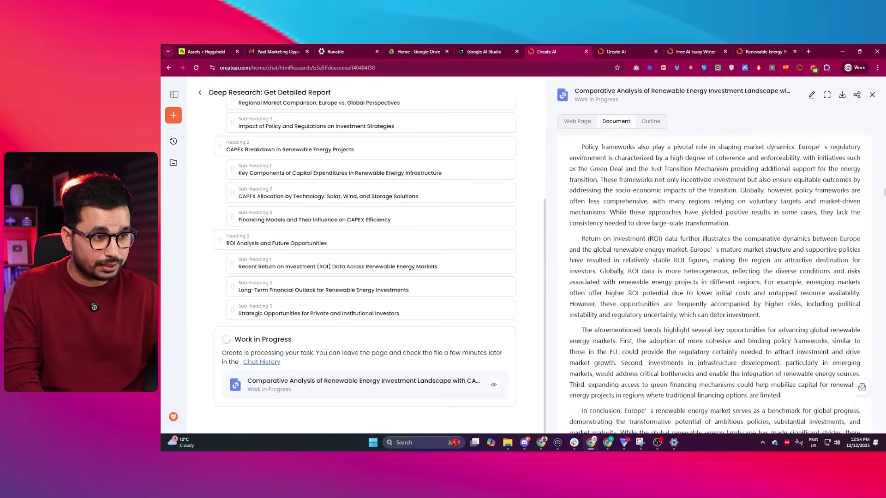
scroll(656, 253, down, 5)
scroll(727, 270, down, 3)
scroll(775, 276, down, 3)
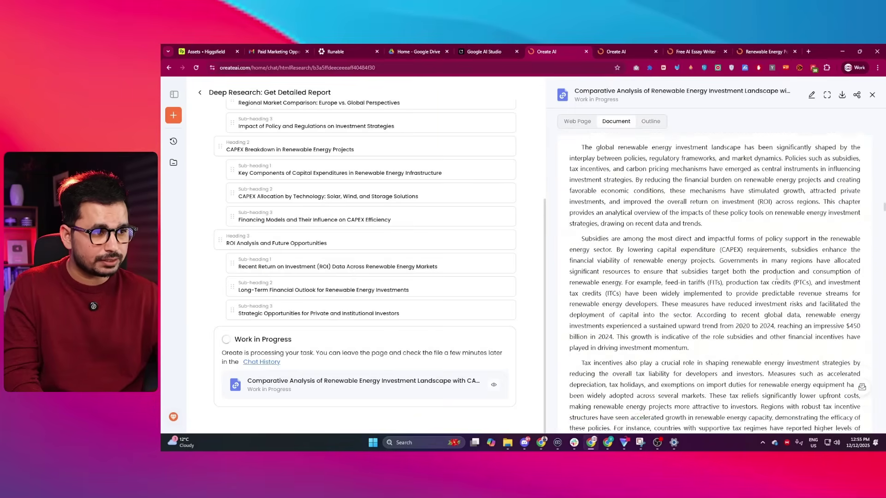
scroll(777, 276, down, 3)
scroll(771, 284, down, 3)
scroll(764, 291, down, 3)
scroll(759, 297, down, 3)
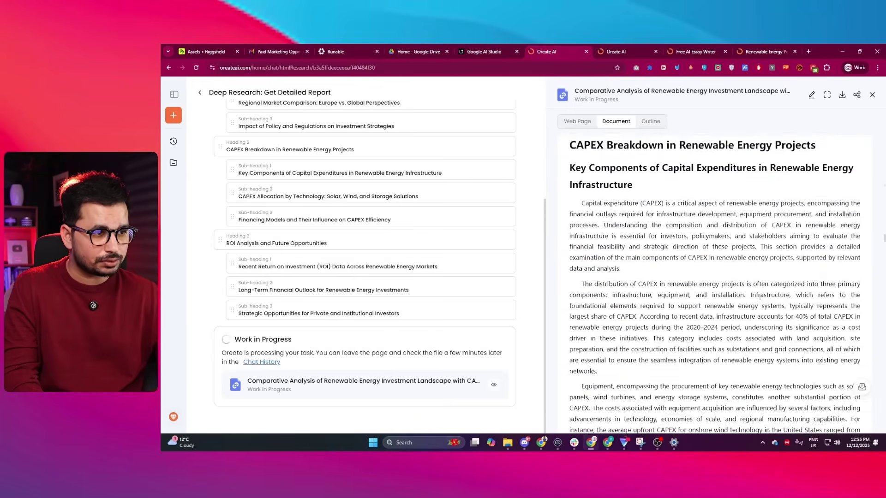
scroll(759, 296, down, 3)
scroll(759, 297, down, 3)
click(577, 121)
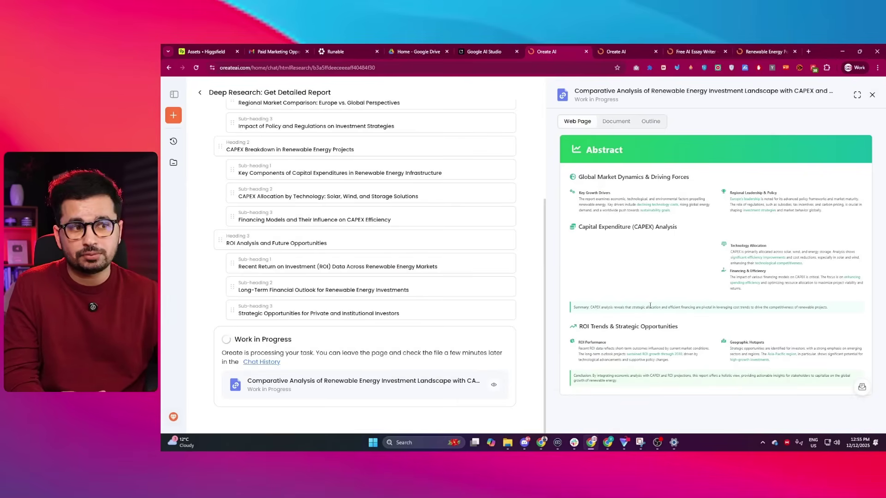
click(654, 124)
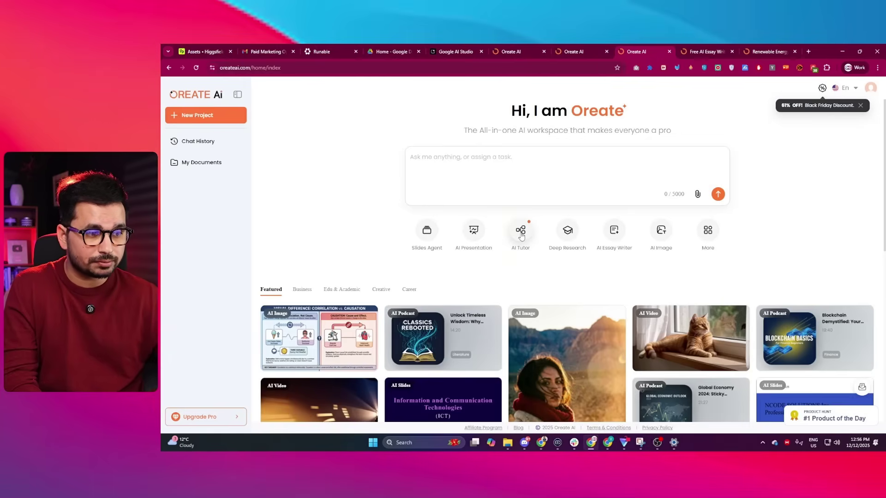
Preview AI Tutor's quiz, slides, flashcards and mindmap modes.
click(522, 236)
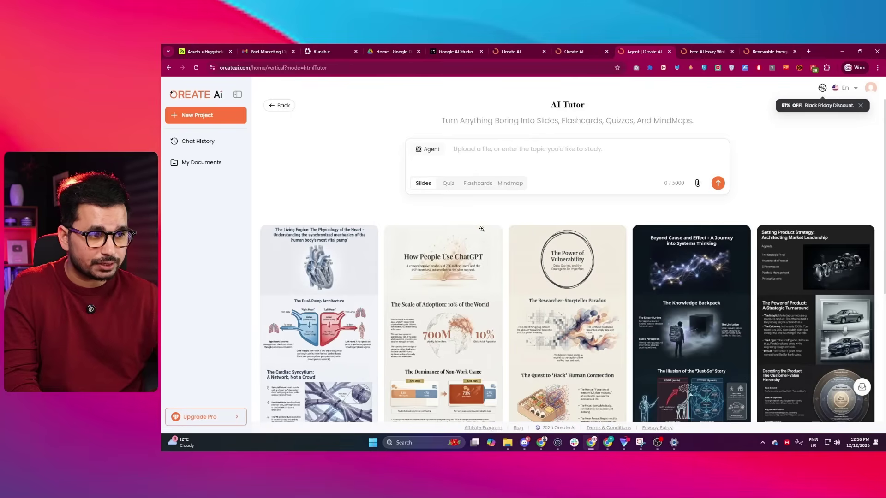
click(483, 146)
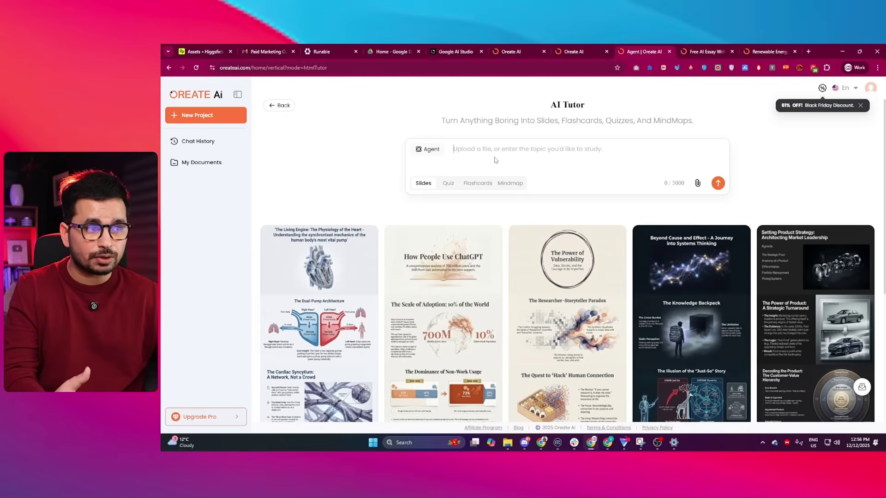
click(452, 183)
click(423, 183)
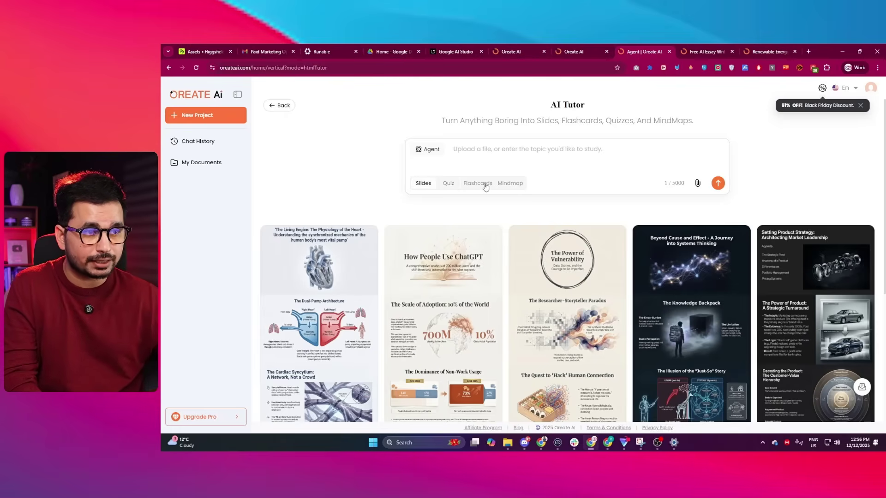
click(477, 183)
scroll(478, 183, down, 5)
scroll(476, 286, up, 5)
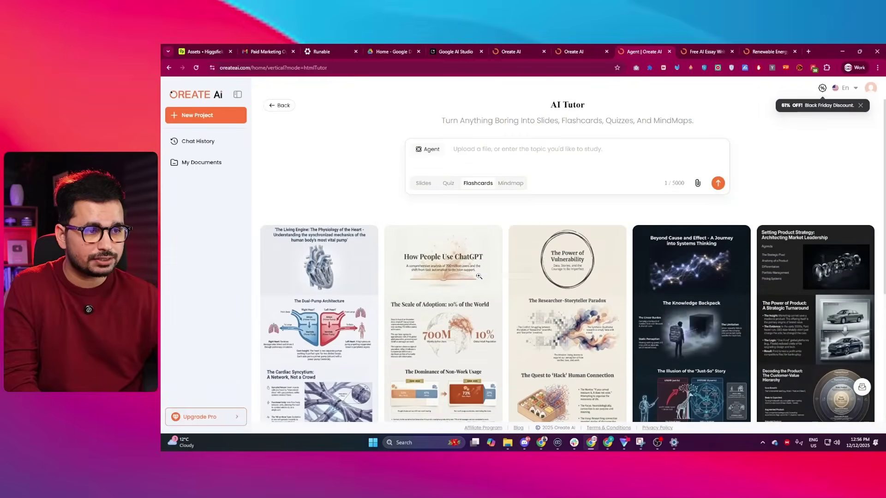
click(510, 186)
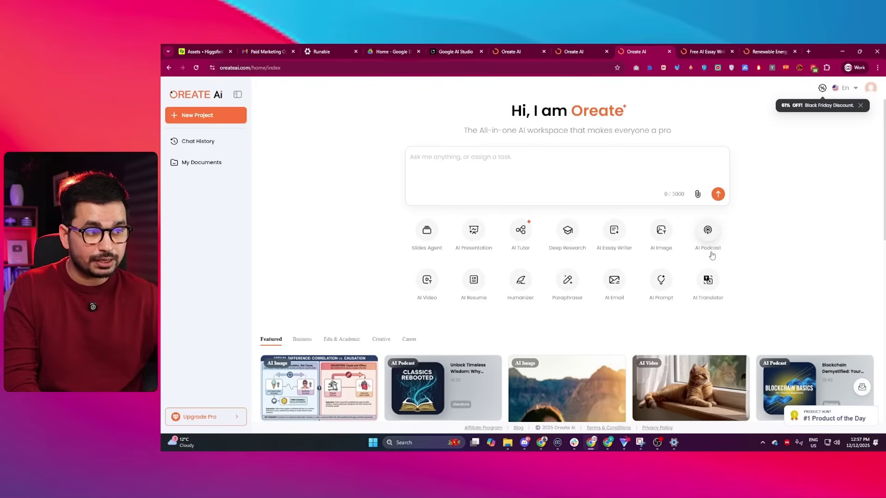
click(707, 232)
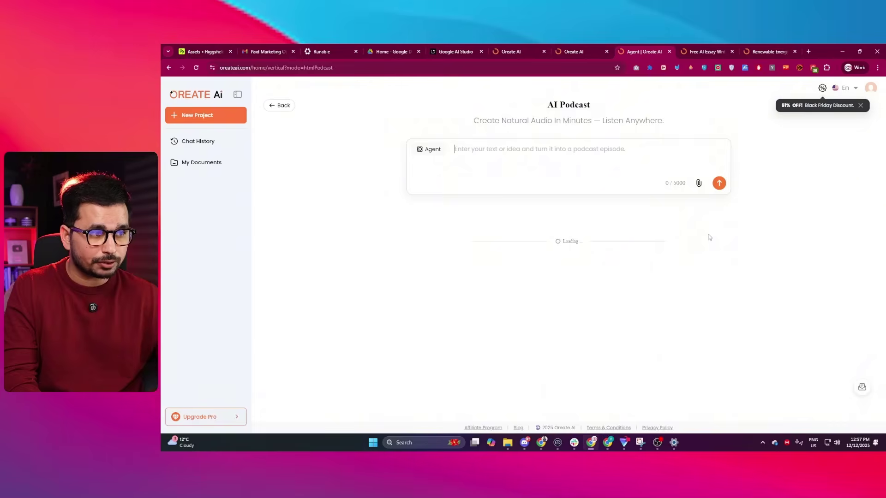
mouse_move(443, 266)
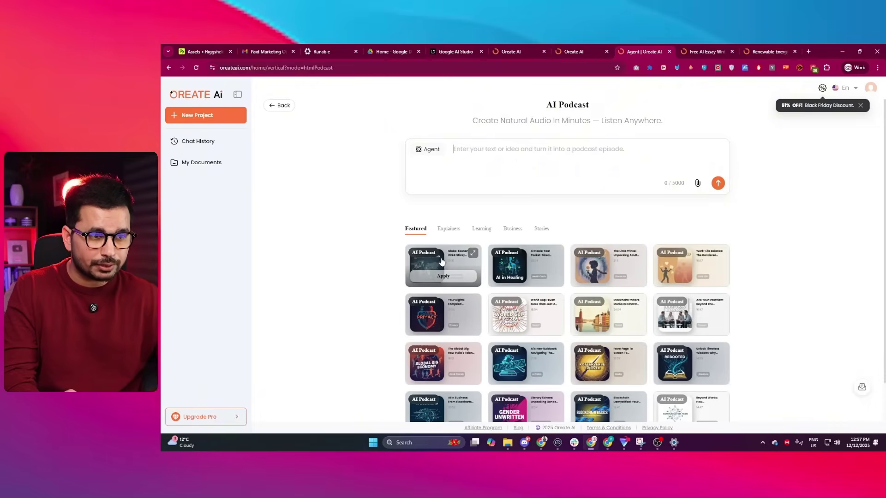
click(472, 254)
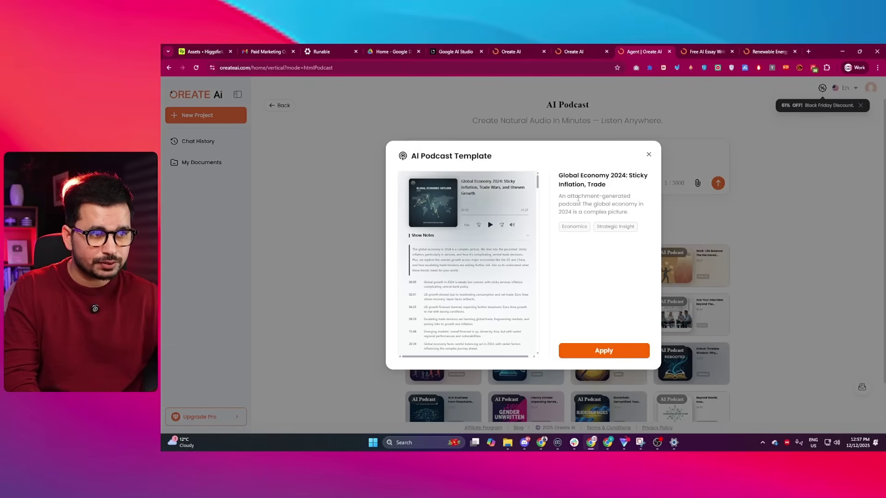
click(491, 225)
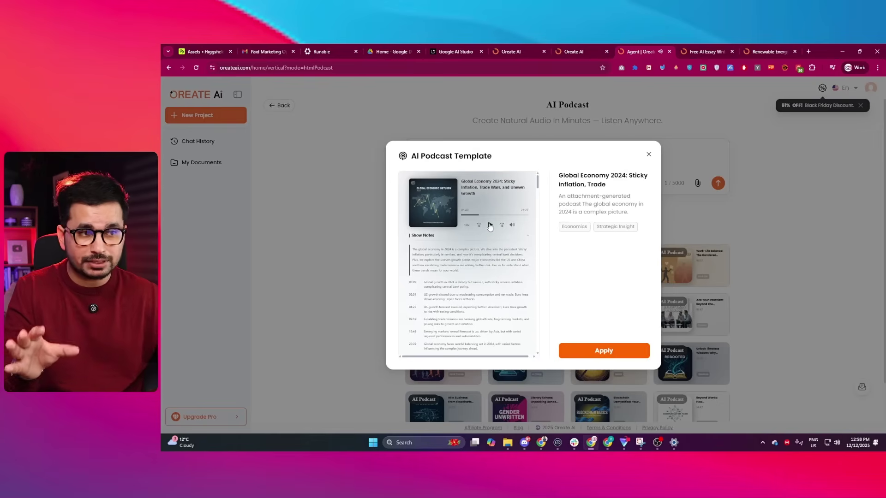
click(490, 225)
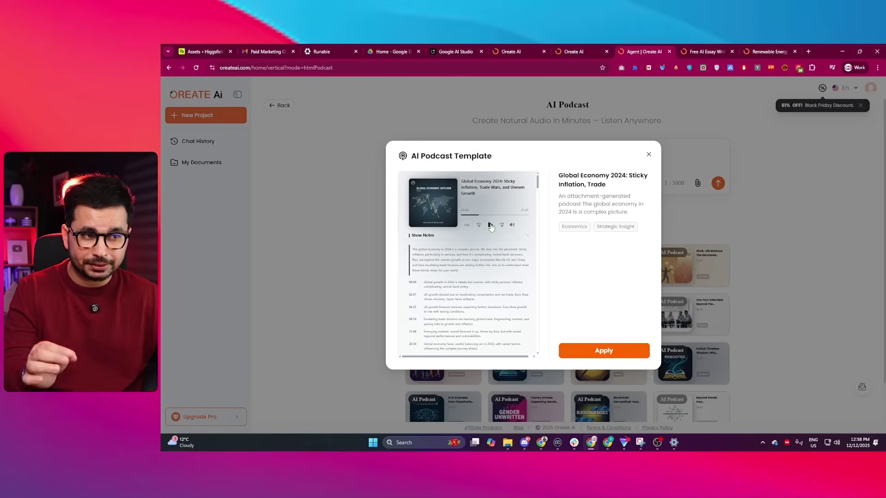
key(Escape)
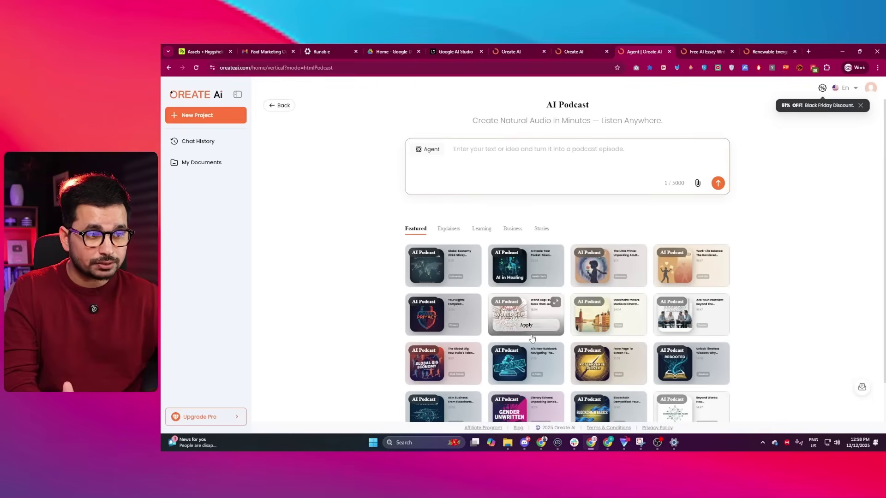
scroll(682, 346, down, 2)
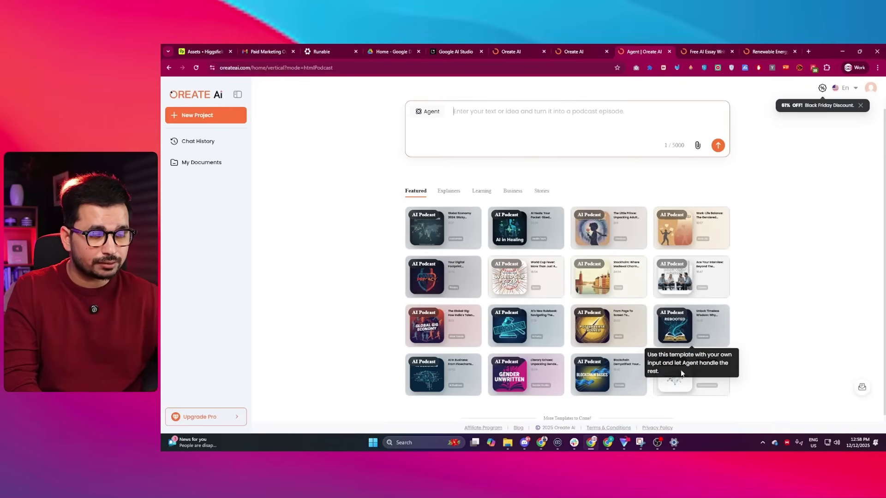
scroll(696, 271, up, 2)
click(539, 228)
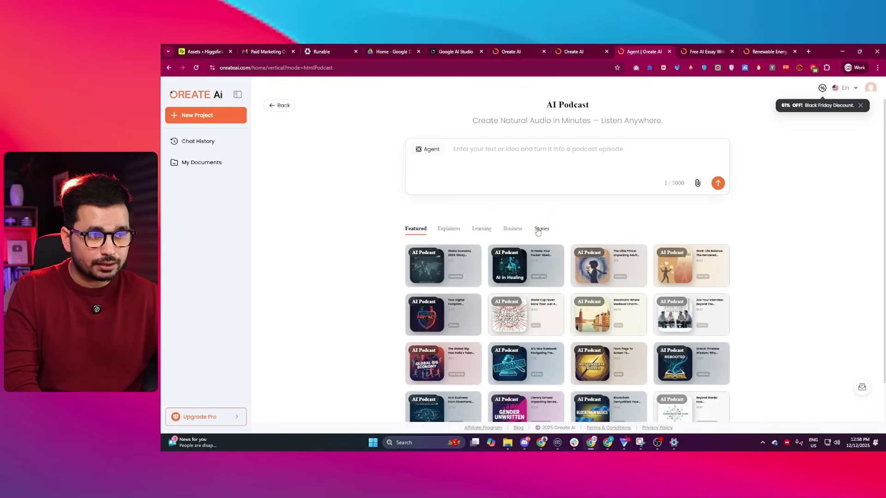
click(509, 229)
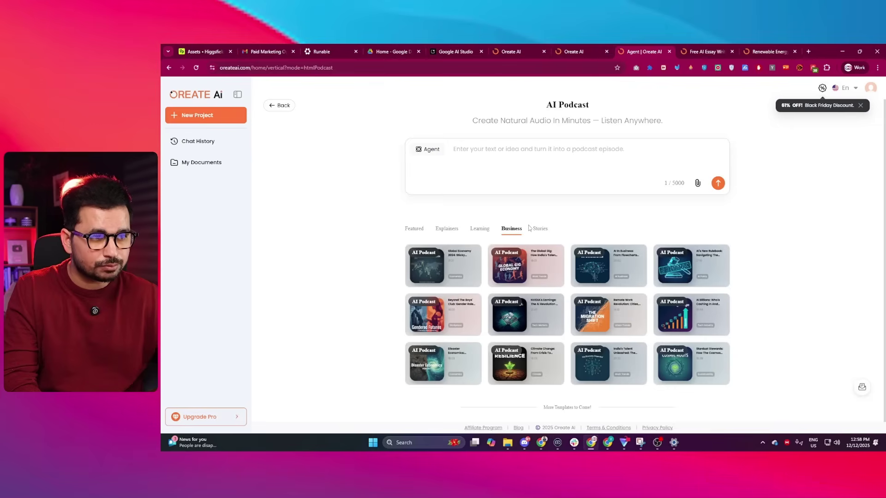
key(alt+Left)
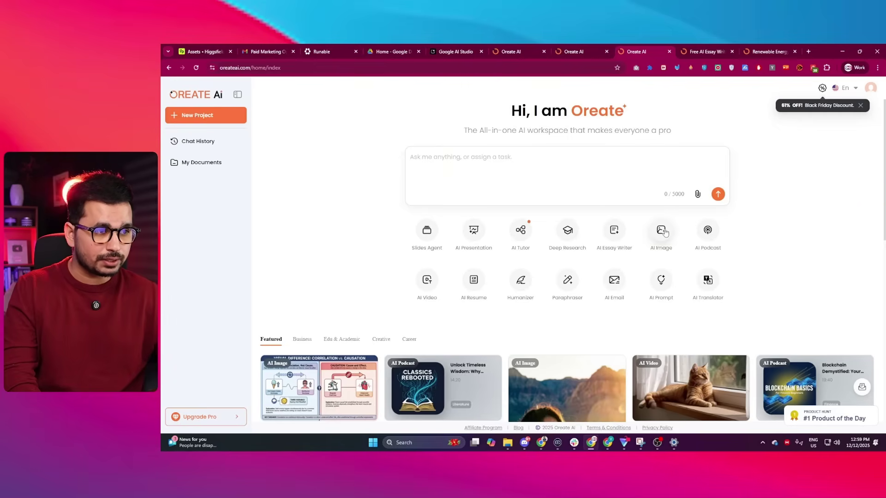
click(426, 280)
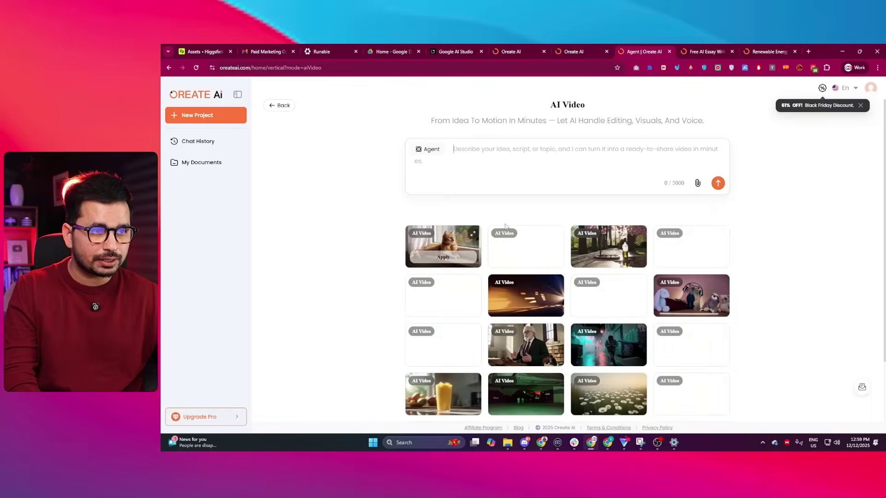
click(449, 258)
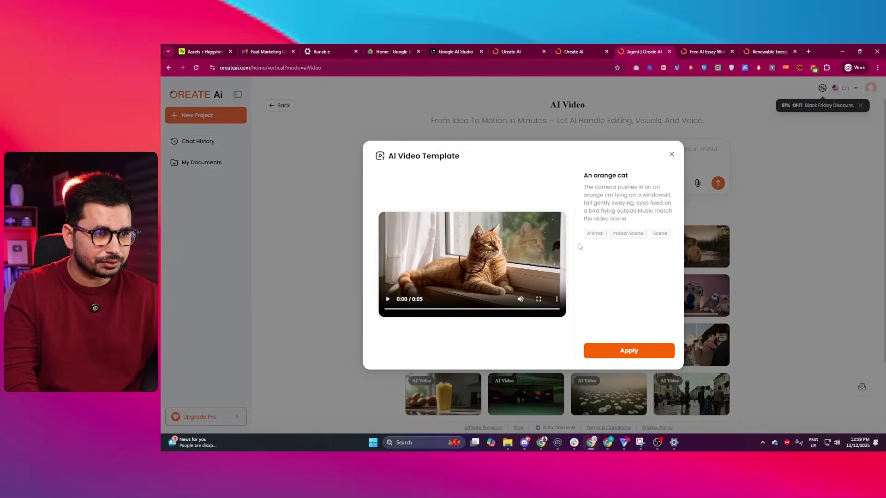
click(388, 300)
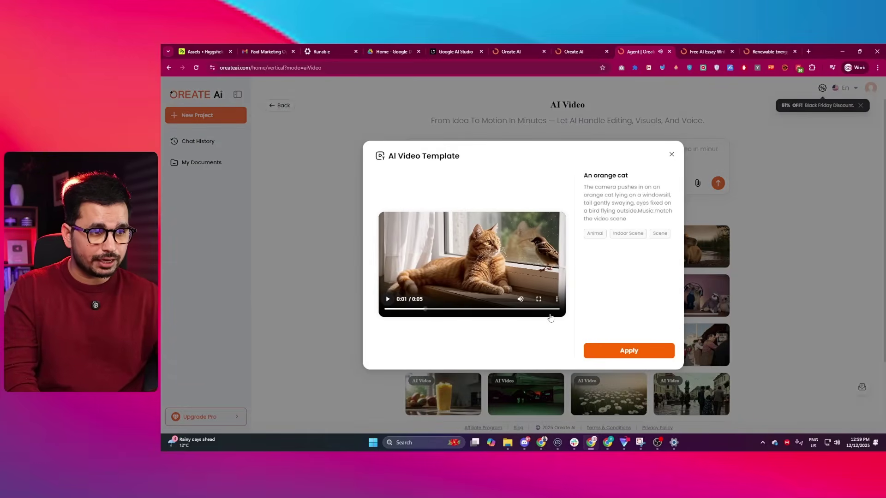
click(787, 364)
mouse_move(690, 344)
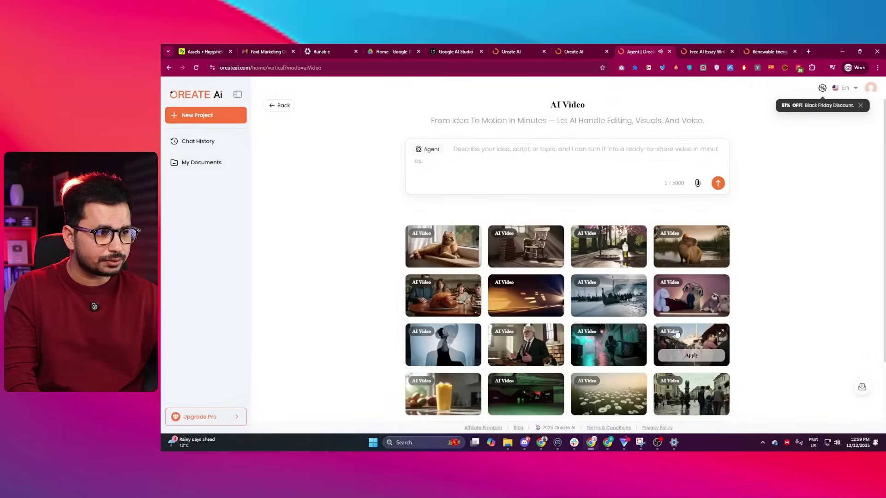
key(alt+Left)
Launch AI Prompt from the home page tool grid.
click(660, 283)
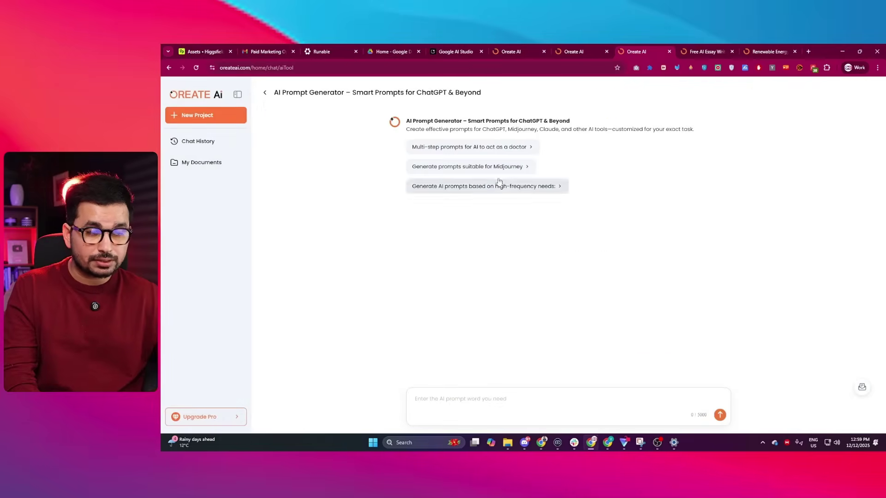